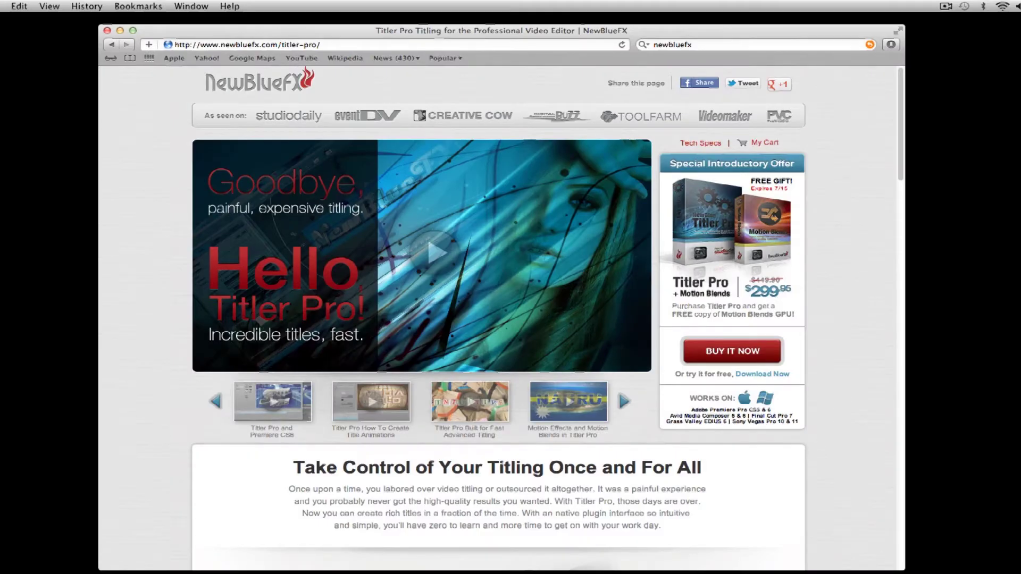
Play the Titler Pro promo animation on the newbluefx.com/titler-pro page
{"action": "left_click", "coordinate": [343, 44]}
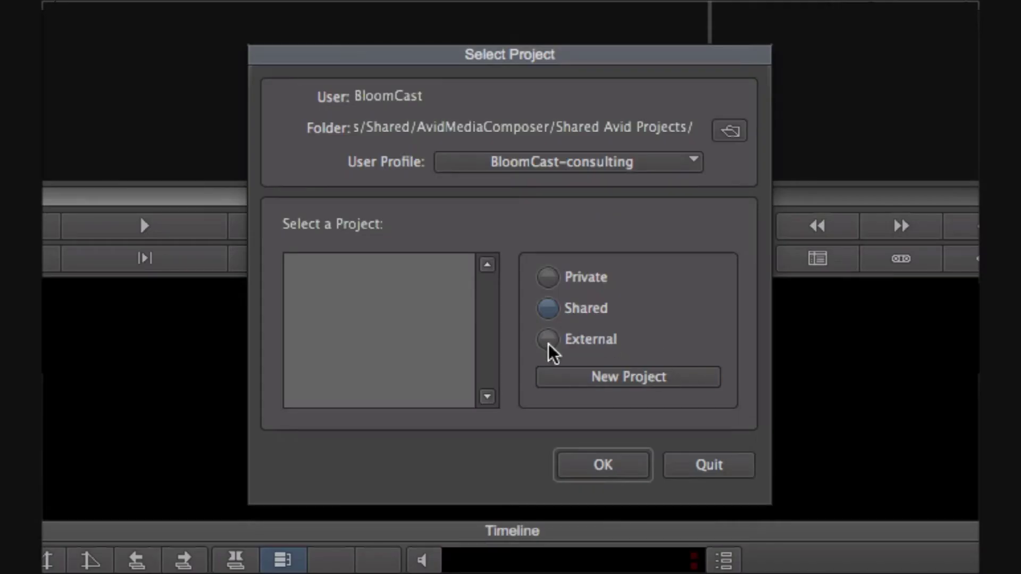
Open the MC6 project from External and list the NewBlue Titler Pro effects
{"action": "left_click", "coordinate": [547, 342]}
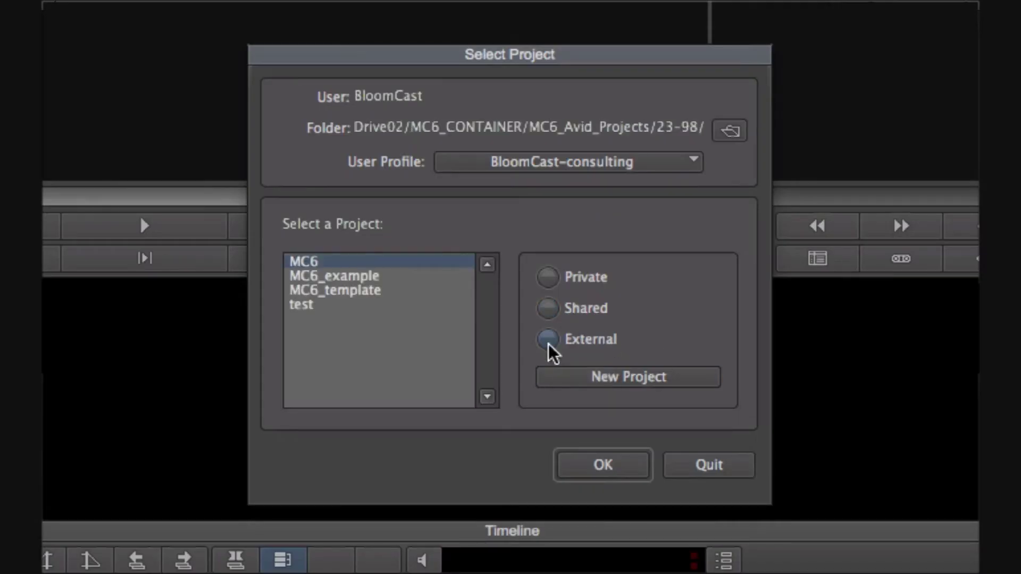
{"action": "left_click", "coordinate": [587, 466]}
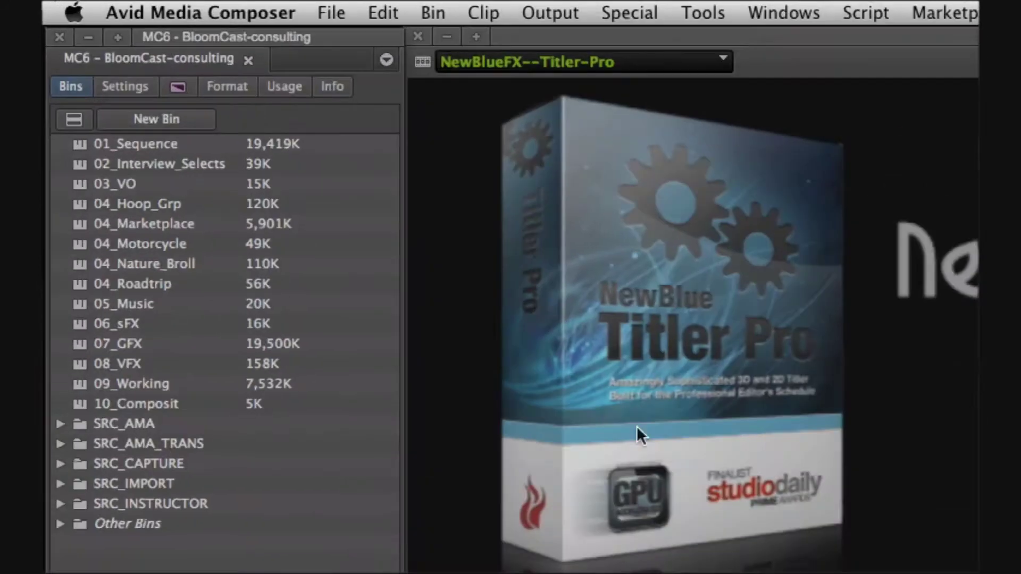
{"action": "left_click", "coordinate": [176, 89]}
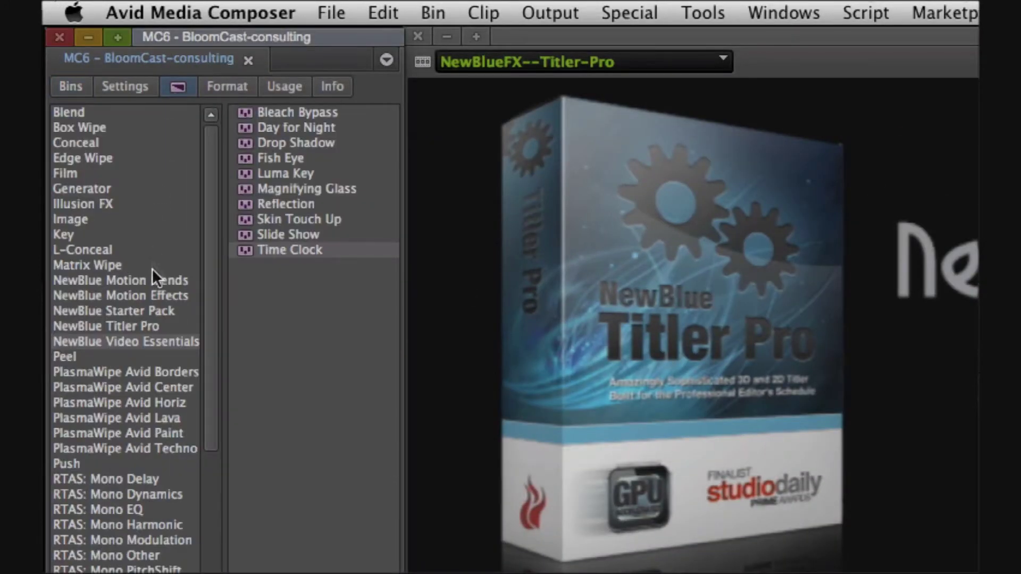
{"action": "left_click", "coordinate": [151, 327]}
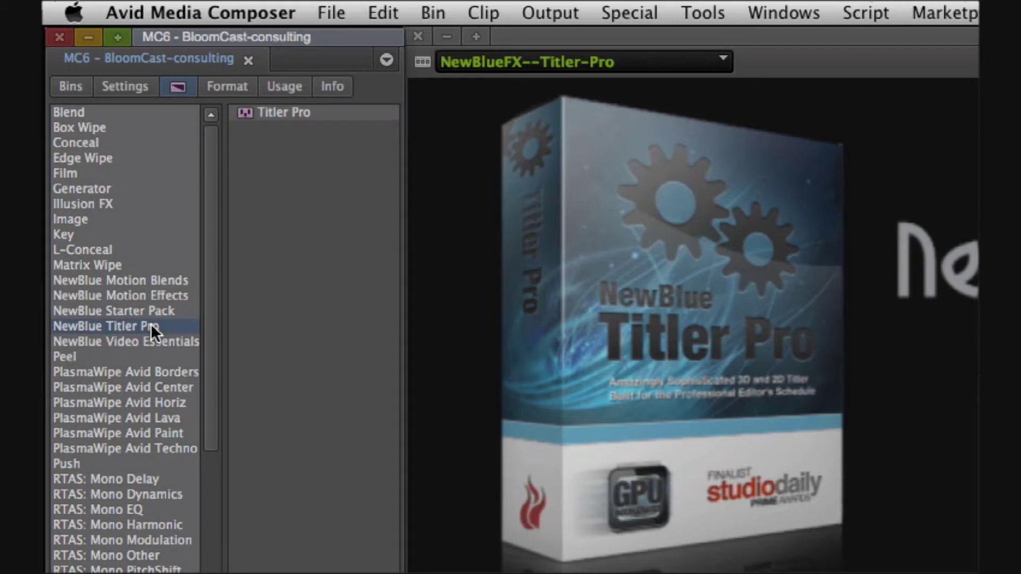
{"action": "left_click", "coordinate": [279, 115]}
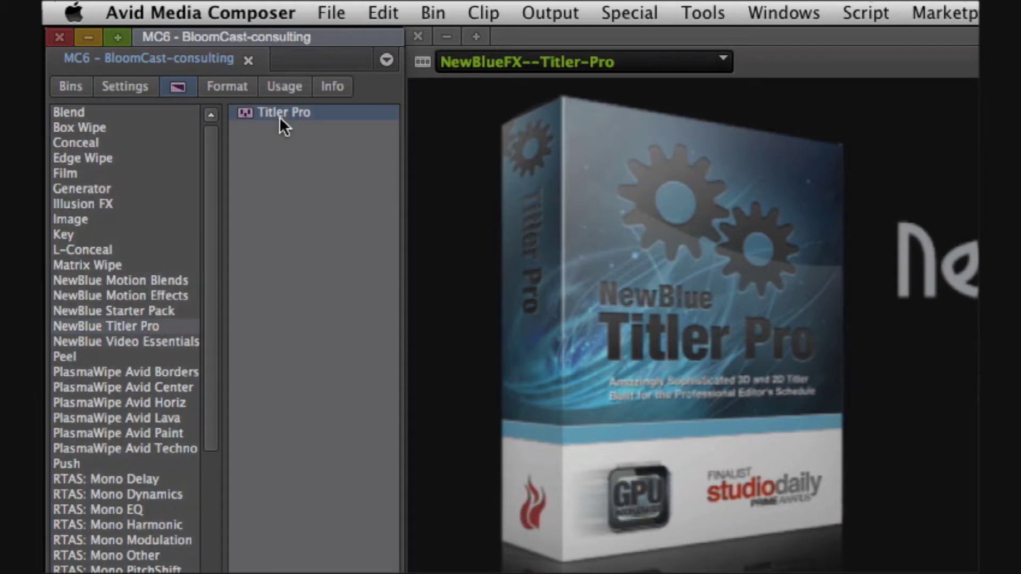
Browse the NewBlue Starter Pack effects: 3D Page Turn, Dot Matrix, Lens Correction and Smear
{"action": "left_click", "coordinate": [158, 309]}
{"action": "left_click", "coordinate": [312, 115]}
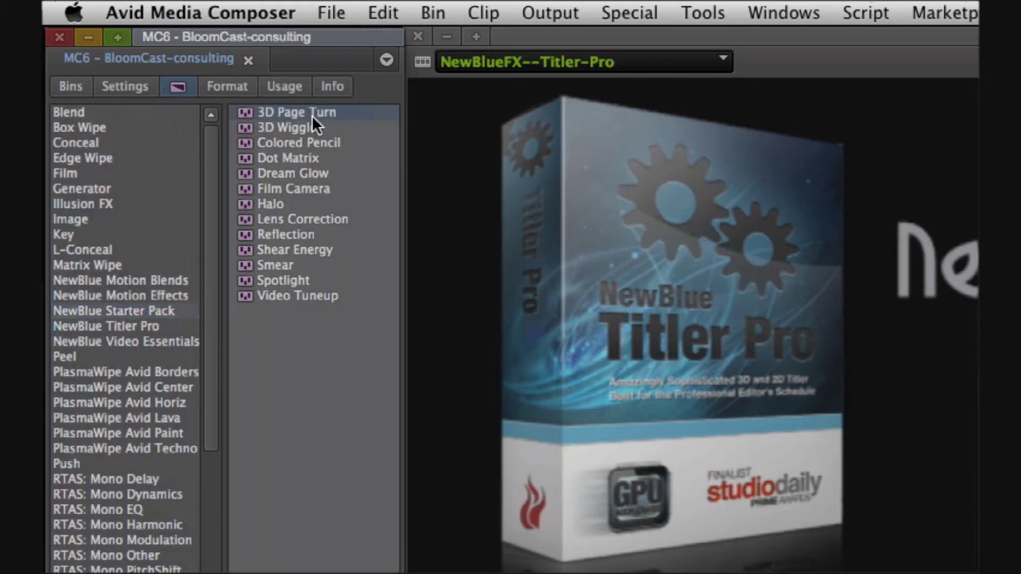
{"action": "left_click", "coordinate": [302, 159]}
{"action": "left_click", "coordinate": [298, 219]}
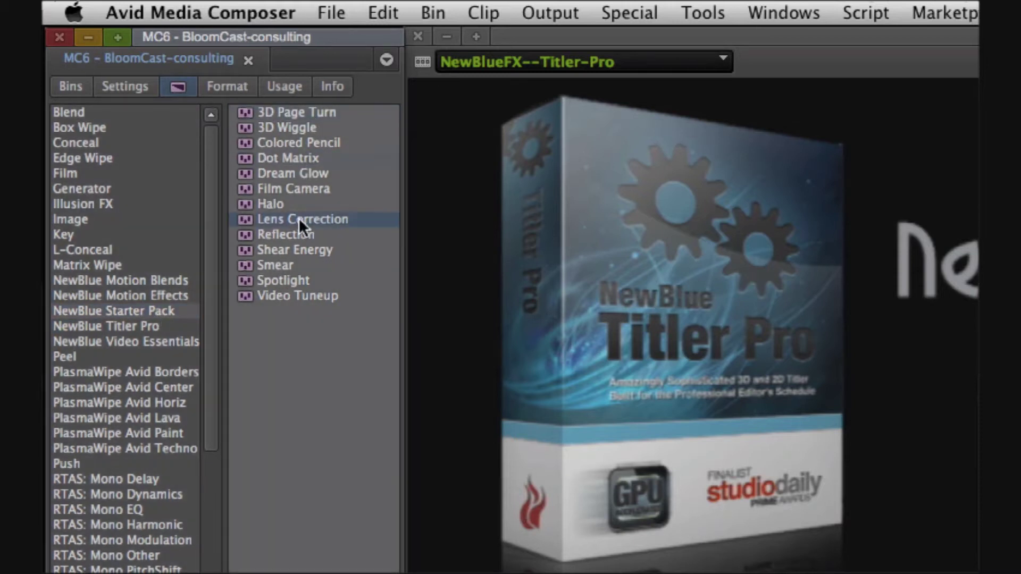
{"action": "left_click", "coordinate": [290, 270]}
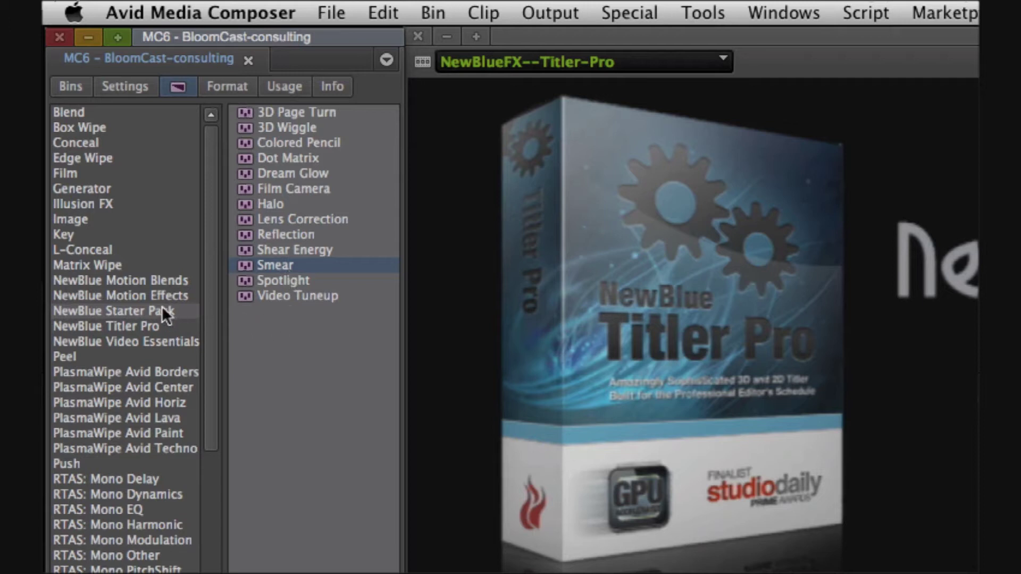
Revisit Titler Pro and Starter Pack, then step through NewBlue Motion Blends down to Zoom
{"action": "left_click", "coordinate": [131, 325]}
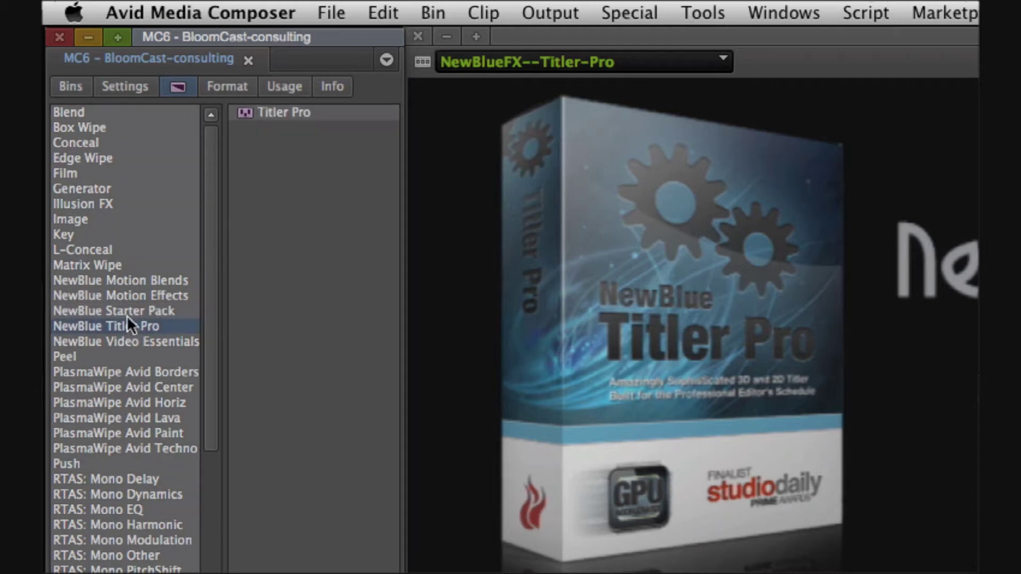
{"action": "left_click", "coordinate": [126, 308]}
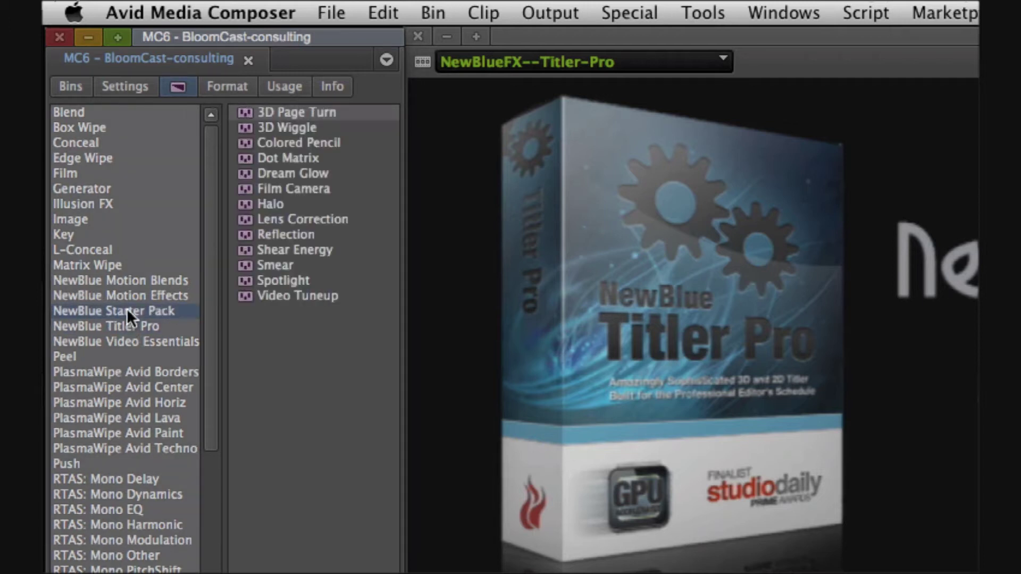
{"action": "left_click", "coordinate": [140, 278]}
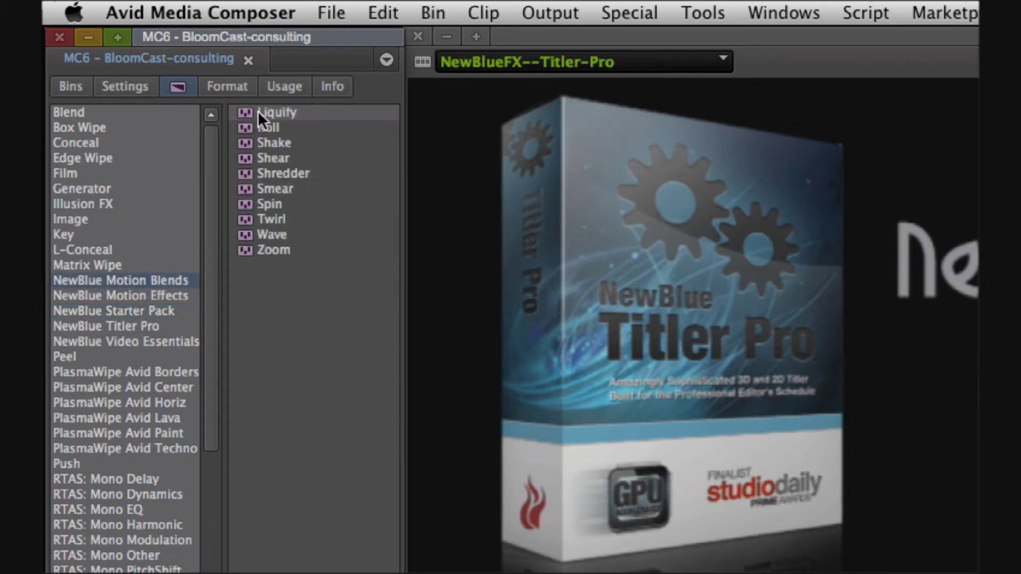
{"action": "key", "text": "Down"}
{"action": "key", "text": "Down"}
{"action": "key", "text": "Down"}
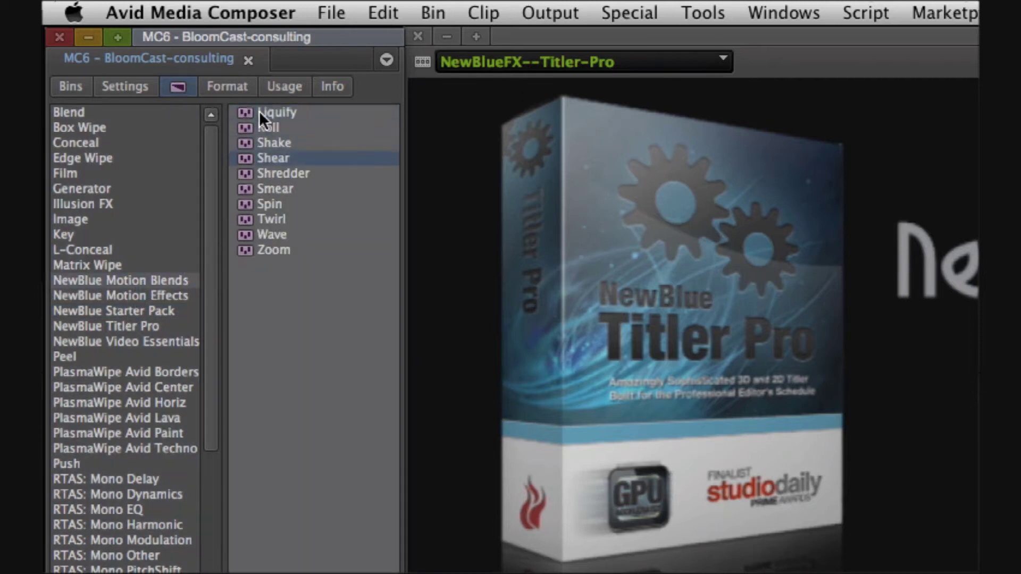
{"action": "key", "text": "Down"}
{"action": "key", "text": "Down"}
{"action": "key", "text": "Down"}
{"action": "key", "text": "Down"}
{"action": "key", "text": "Down"}
{"action": "key", "text": "Down"}
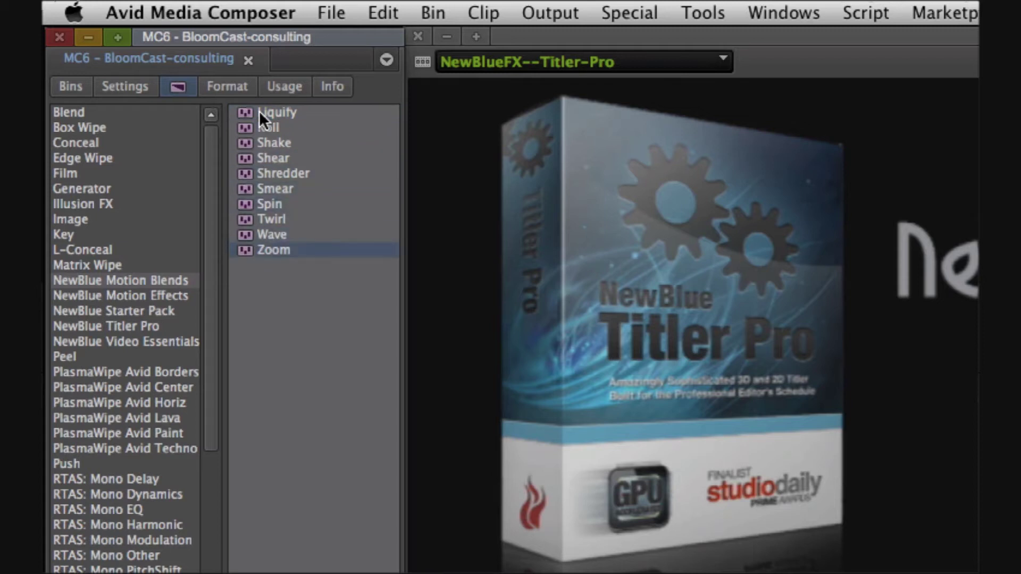
Step through the NewBlue Motion Effects list down to Zoom Blur
{"action": "left_click", "coordinate": [162, 295]}
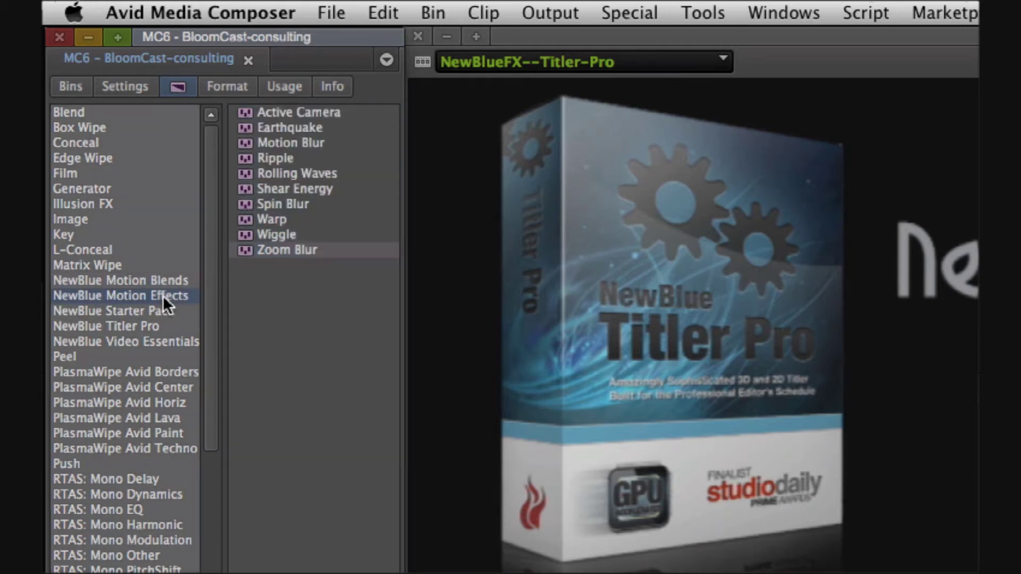
{"action": "left_click", "coordinate": [270, 109]}
{"action": "key", "text": "Down"}
{"action": "key", "text": "Down"}
{"action": "key", "text": "Down"}
{"action": "key", "text": "Down"}
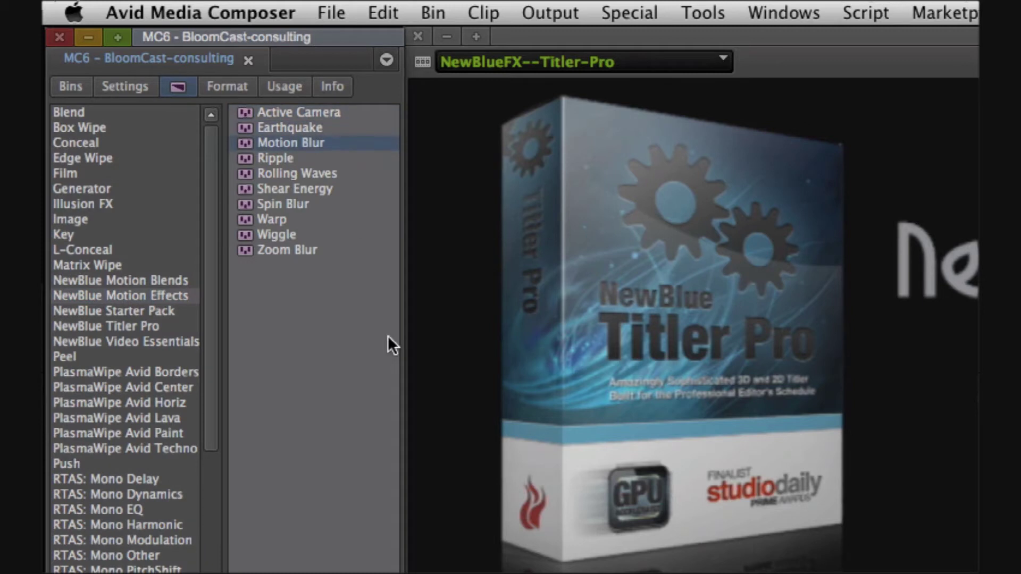
{"action": "key", "text": "Down"}
{"action": "key", "text": "Down"}
{"action": "key", "text": "Down"}
{"action": "key", "text": "Down"}
{"action": "key", "text": "Down"}
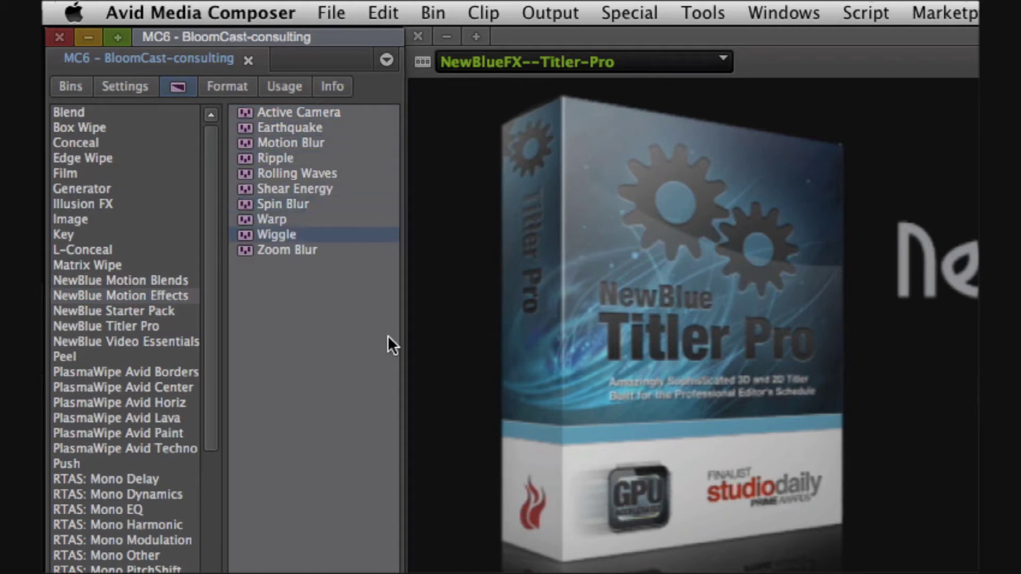
Browse NewBlue Video Essentials down to Luma Key, then return to the Titler Pro effect
{"action": "left_click", "coordinate": [169, 342]}
{"action": "left_click", "coordinate": [291, 113]}
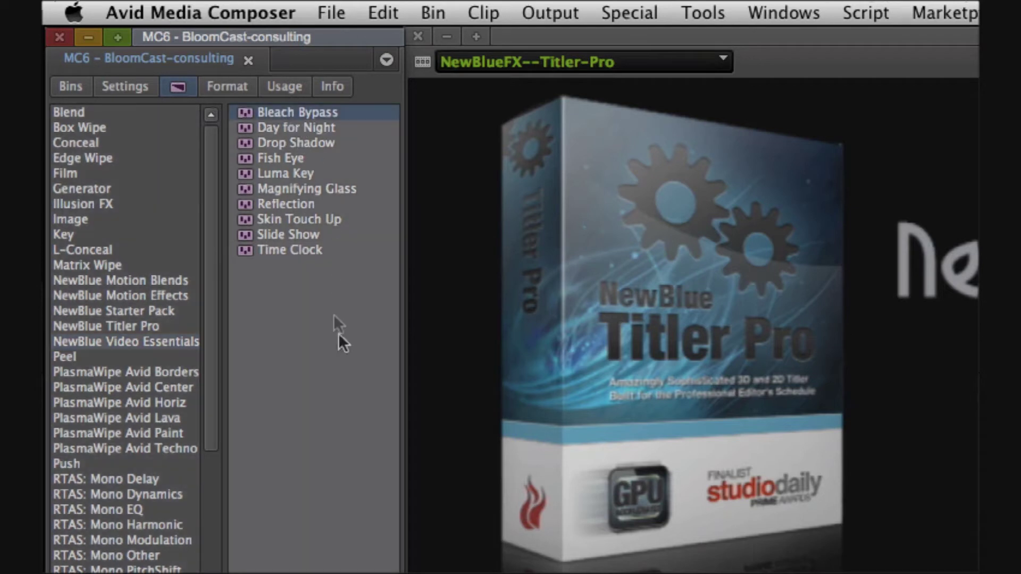
{"action": "key", "text": "Down"}
{"action": "key", "text": "Down"}
{"action": "key", "text": "Down"}
{"action": "key", "text": "Down"}
{"action": "key", "text": "Down"}
{"action": "key", "text": "Down"}
{"action": "key", "text": "Down"}
{"action": "key", "text": "Down"}
{"action": "key", "text": "Down"}
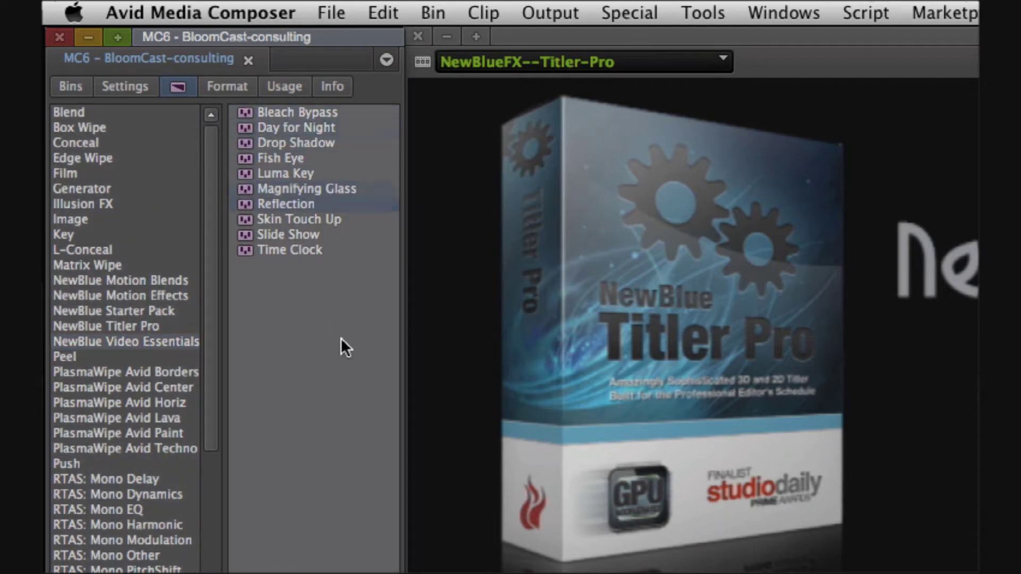
{"action": "left_click", "coordinate": [174, 343]}
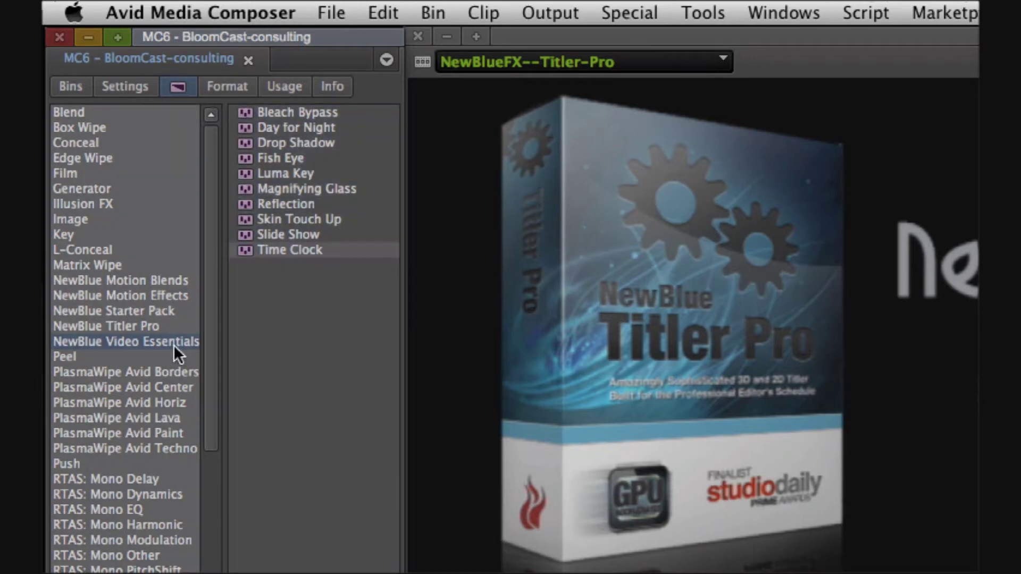
{"action": "left_click", "coordinate": [144, 325]}
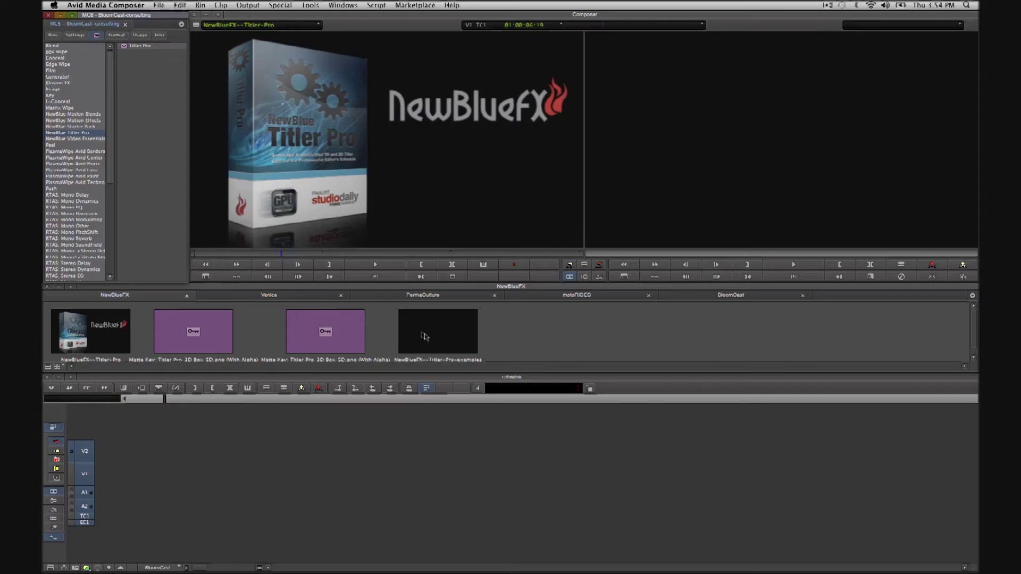
Load the Venice sequence into the timeline, move to 01:00:04:22, and zoom in with Ctrl+]
{"action": "double_click", "coordinate": [424, 337]}
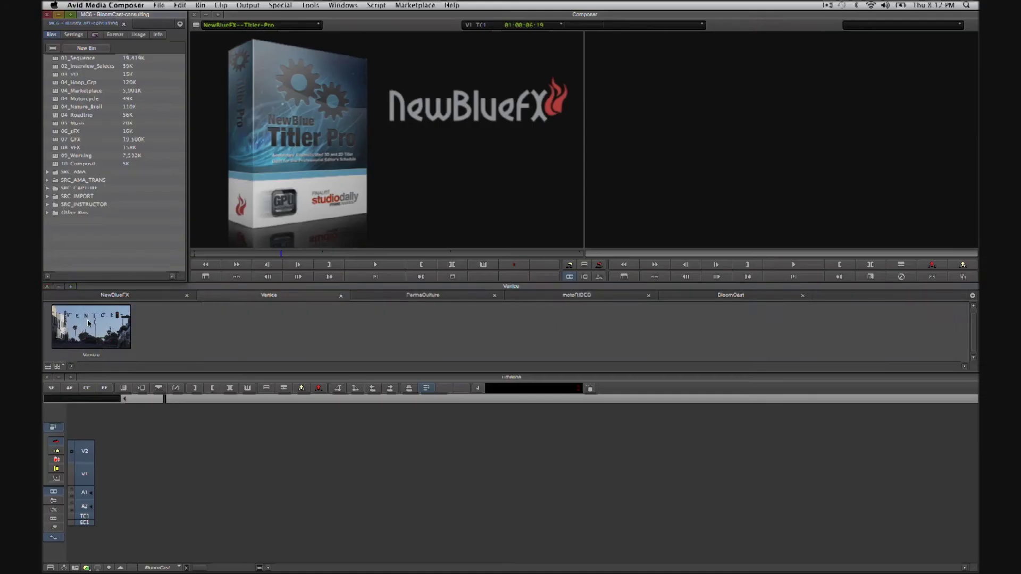
{"action": "left_click_drag", "start_coordinate": [91, 323], "coordinate": [720, 158]}
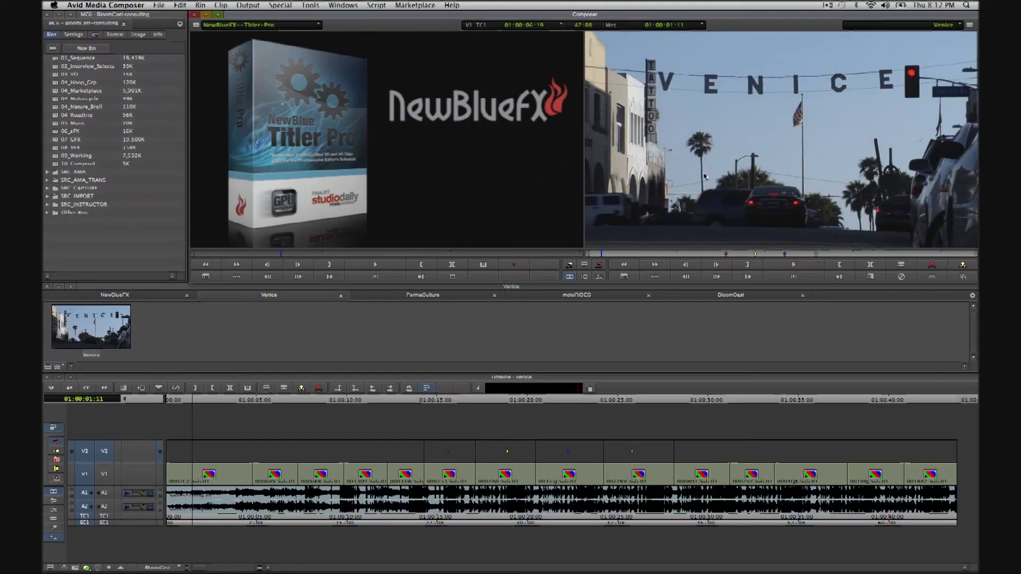
{"action": "left_click_drag", "start_coordinate": [215, 519], "coordinate": [457, 522]}
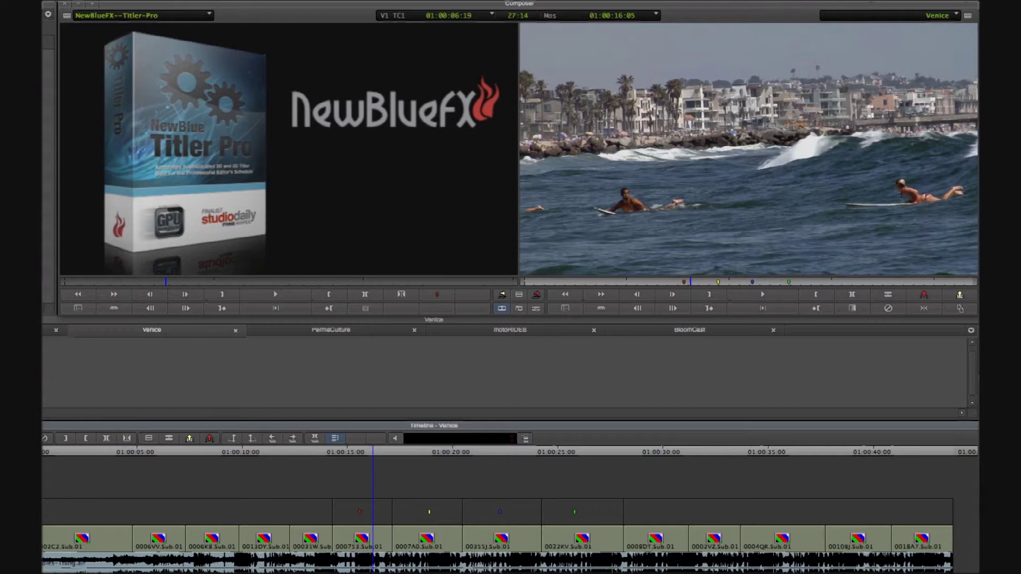
{"action": "key", "text": "ctrl+]"}
{"action": "key", "text": "ctrl+]"}
{"action": "key", "text": "ctrl+]"}
{"action": "key", "text": "ctrl+]"}
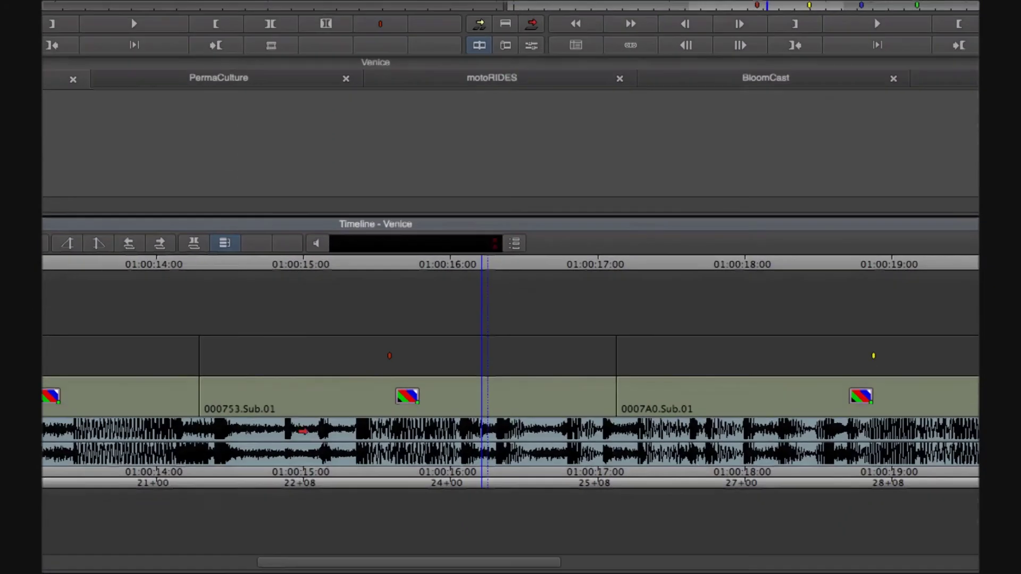
Apply the Titler Pro effect to the empty V2 segment above surf clip 000753.Sub.01
{"action": "left_click", "coordinate": [396, 537]}
{"action": "left_click", "coordinate": [331, 354]}
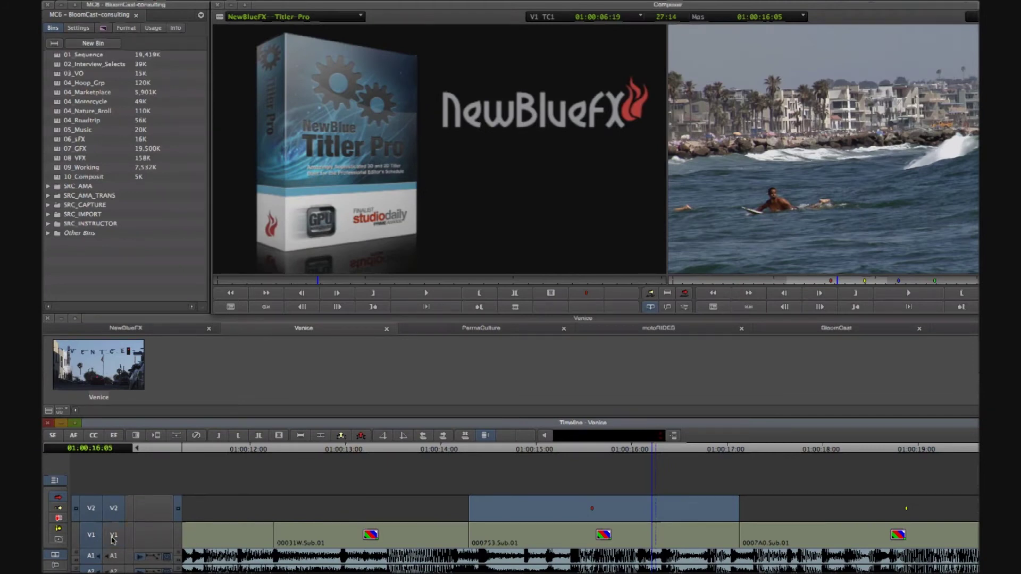
{"action": "left_click", "coordinate": [103, 28]}
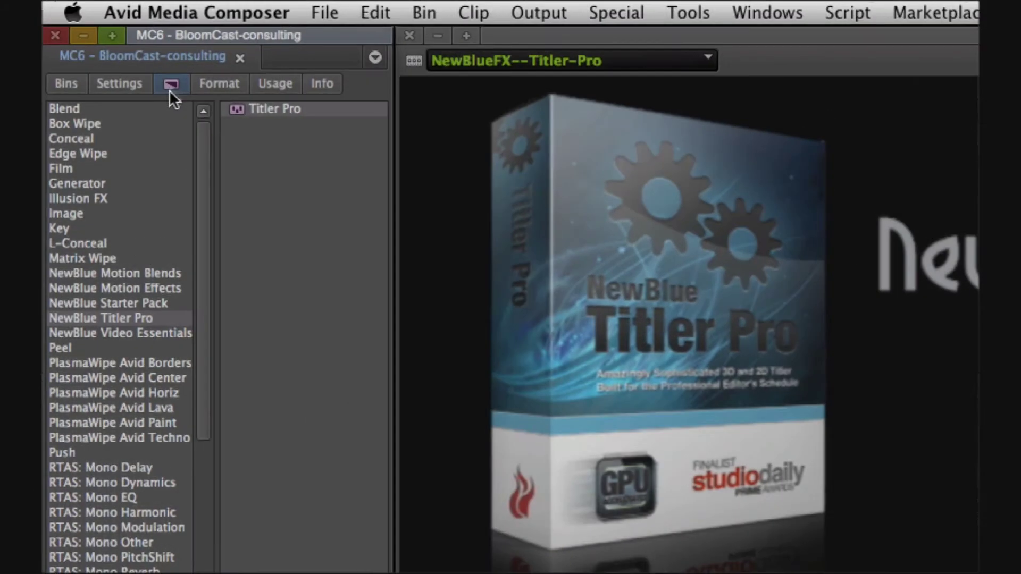
{"action": "left_click", "coordinate": [106, 317]}
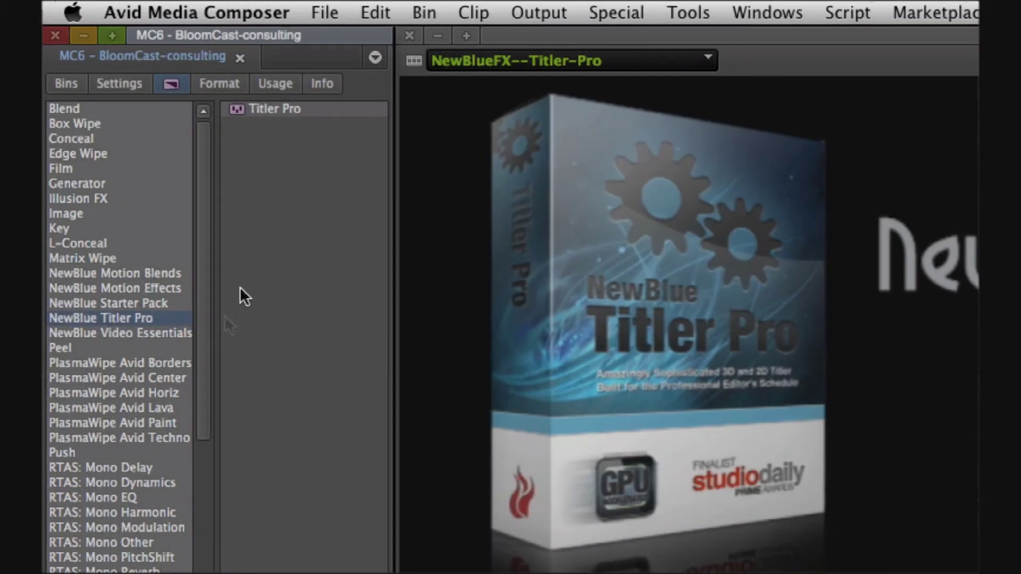
{"action": "left_click_drag", "start_coordinate": [270, 110], "coordinate": [1020, 573]}
{"action": "left_click_drag", "start_coordinate": [376, 485], "coordinate": [385, 501]}
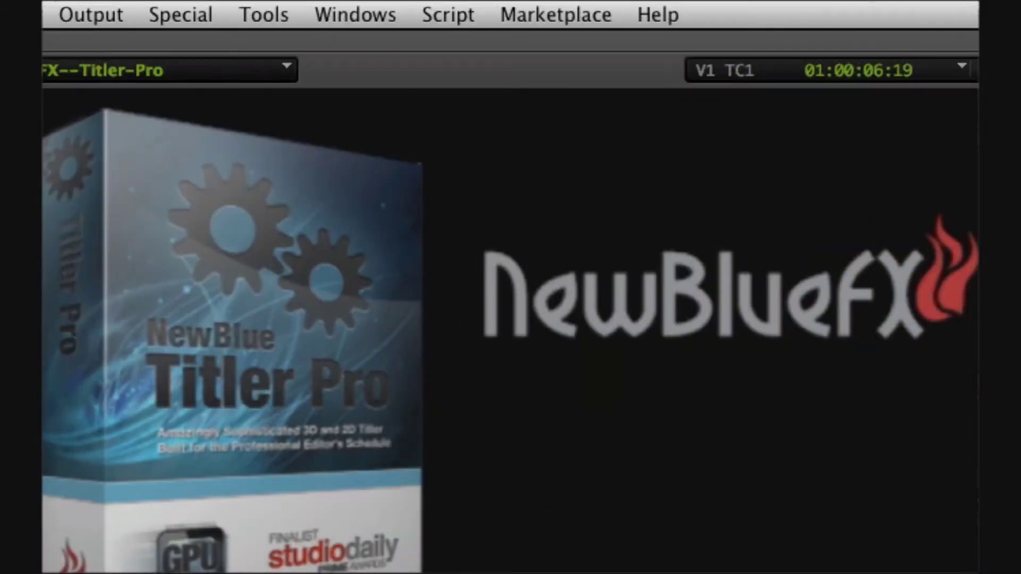
Switch to the Windows > Workspaces > Effects Editing layout and activate the Effect Editor
{"action": "left_click", "coordinate": [368, 12]}
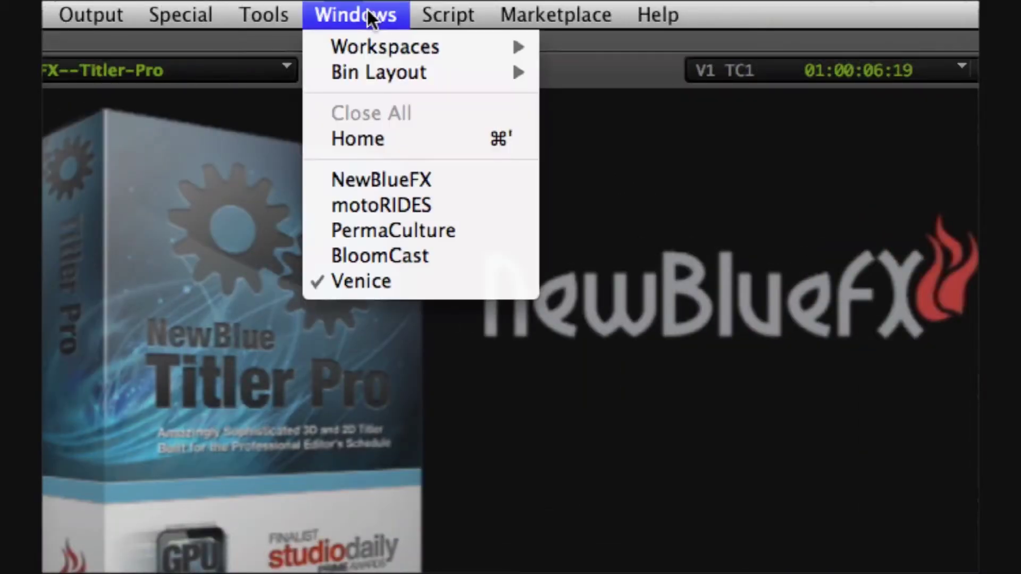
{"action": "mouse_move", "coordinate": [381, 42]}
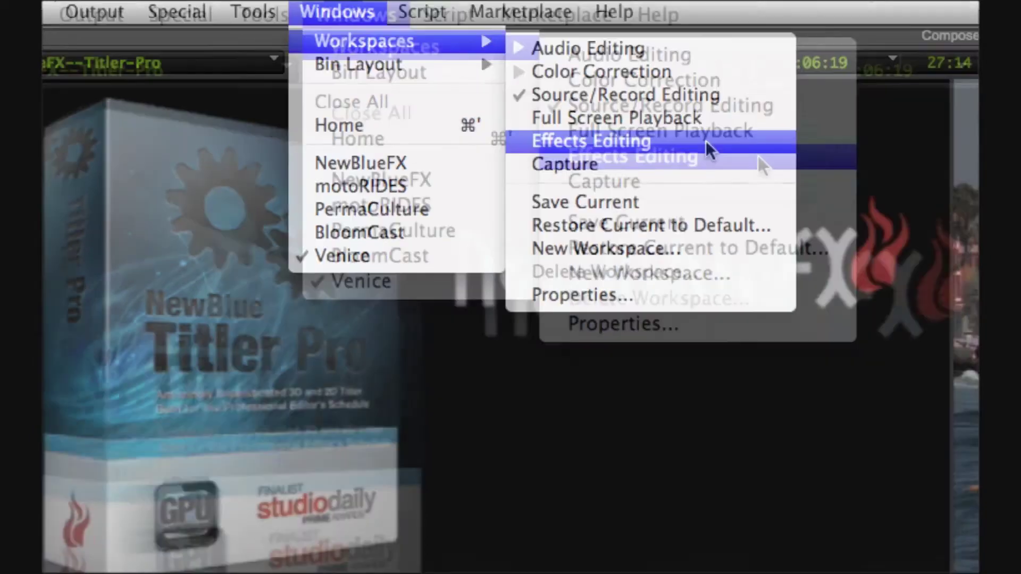
{"action": "left_click", "coordinate": [758, 155]}
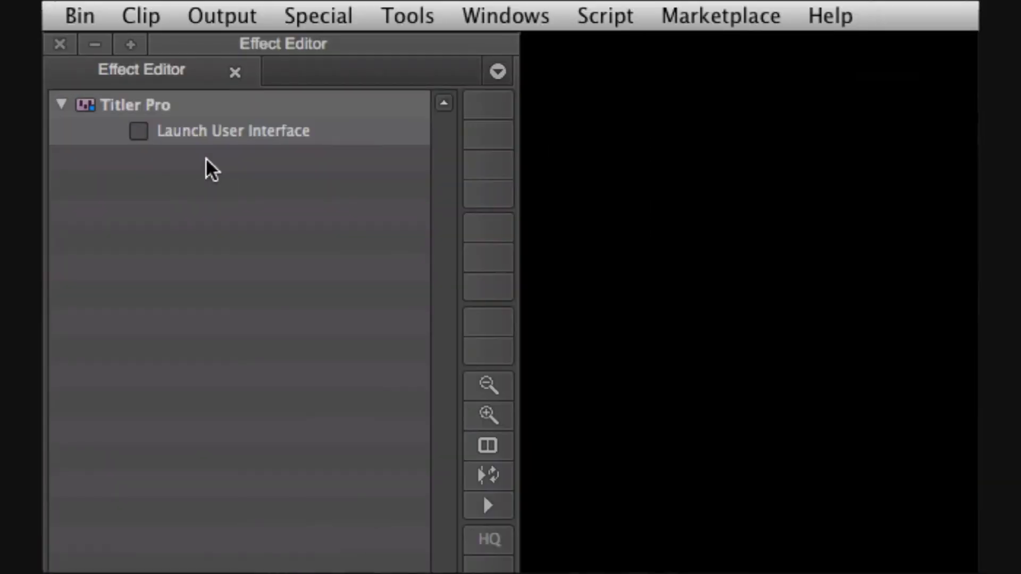
{"action": "left_click", "coordinate": [192, 130]}
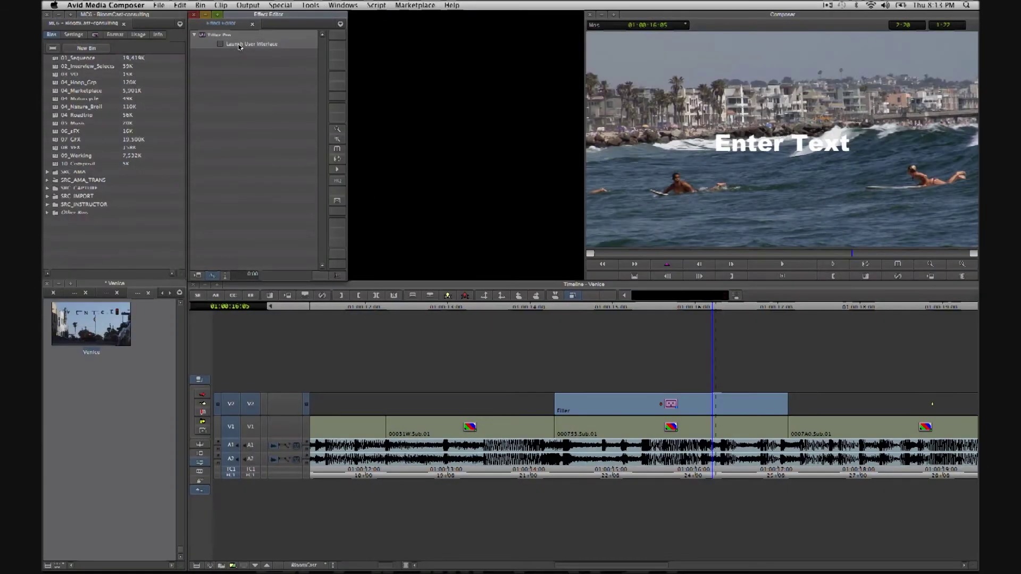
Launch the Titler Pro editor, preview to about two seconds, and review the Style, Effect and Transition attributes
{"action": "left_click", "coordinate": [240, 47]}
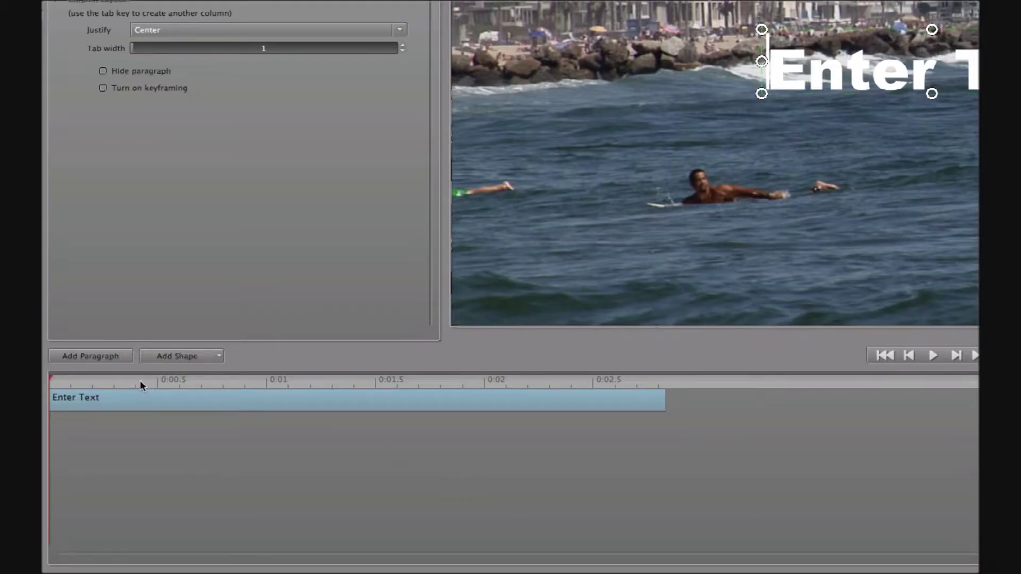
{"action": "left_click_drag", "start_coordinate": [139, 381], "coordinate": [185, 407]}
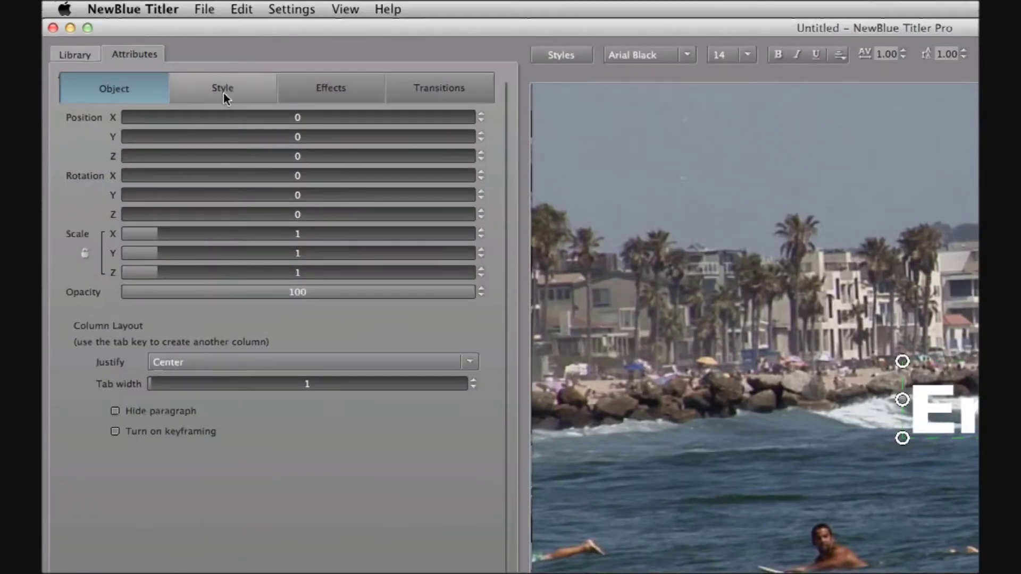
{"action": "left_click", "coordinate": [223, 95]}
{"action": "left_click", "coordinate": [323, 89]}
{"action": "left_click", "coordinate": [438, 87]}
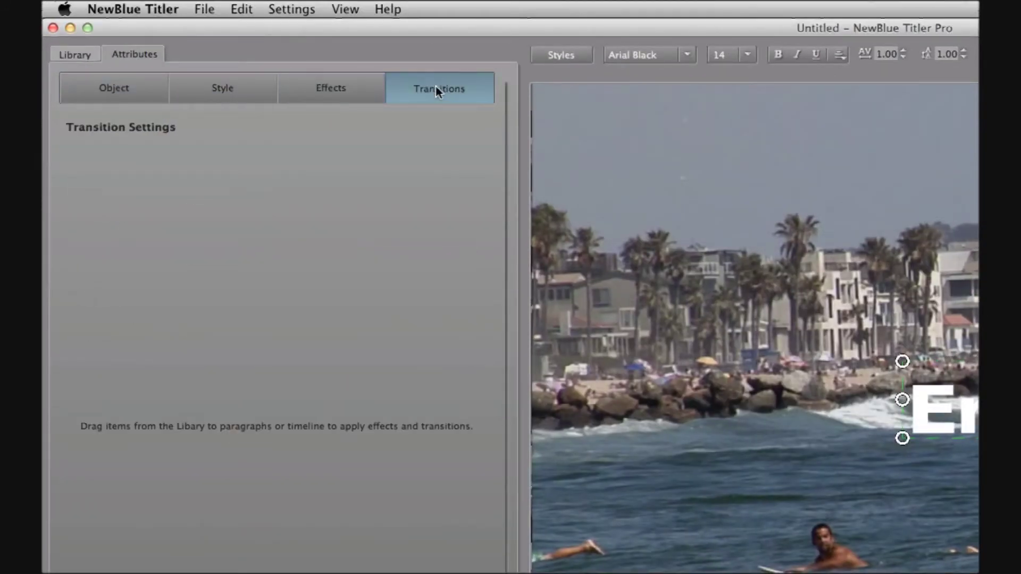
{"action": "left_click", "coordinate": [131, 100]}
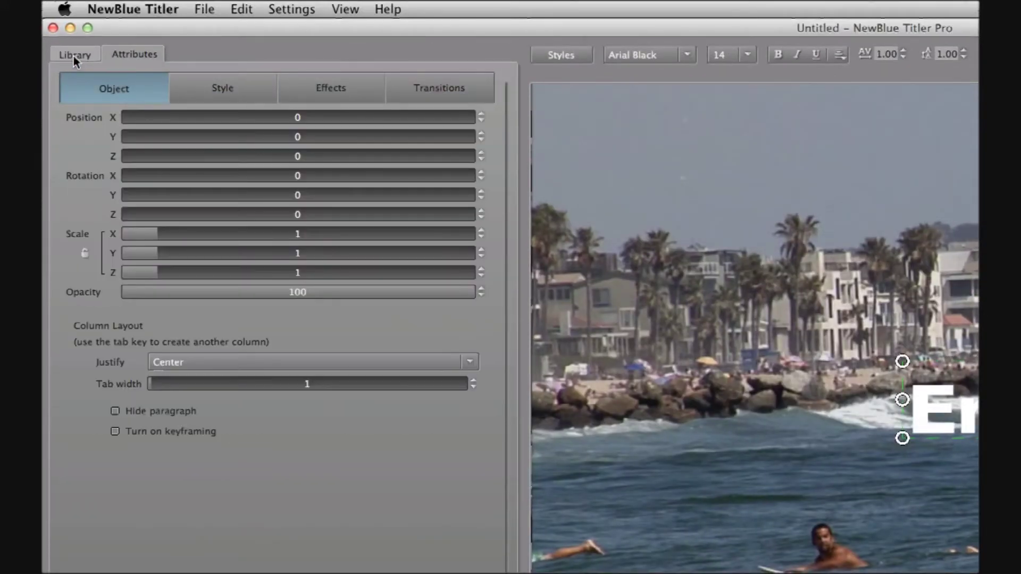
Look through the text style Library and editor menus, ending on the position settings
{"action": "left_click", "coordinate": [75, 54]}
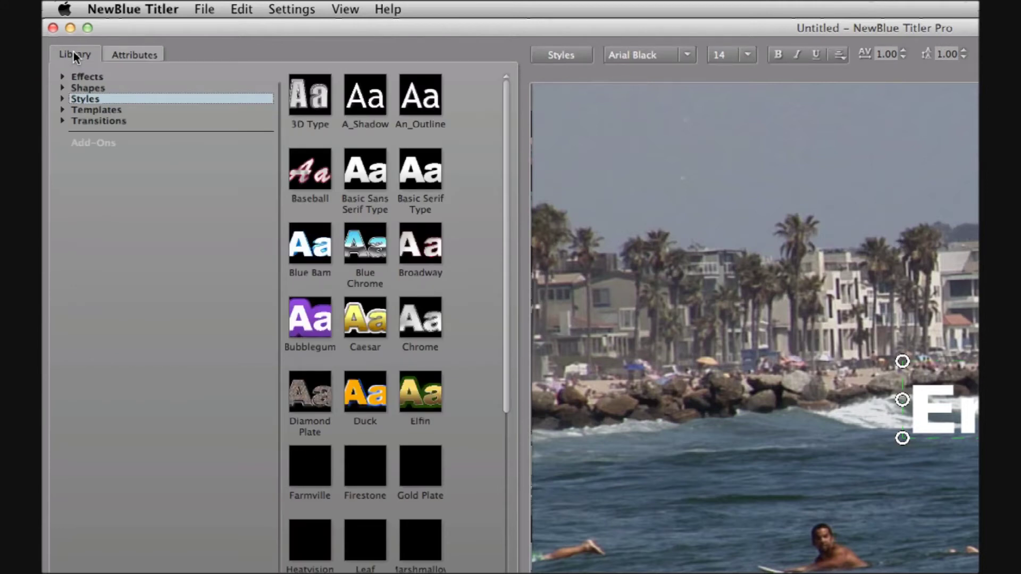
{"action": "left_click", "coordinate": [101, 12]}
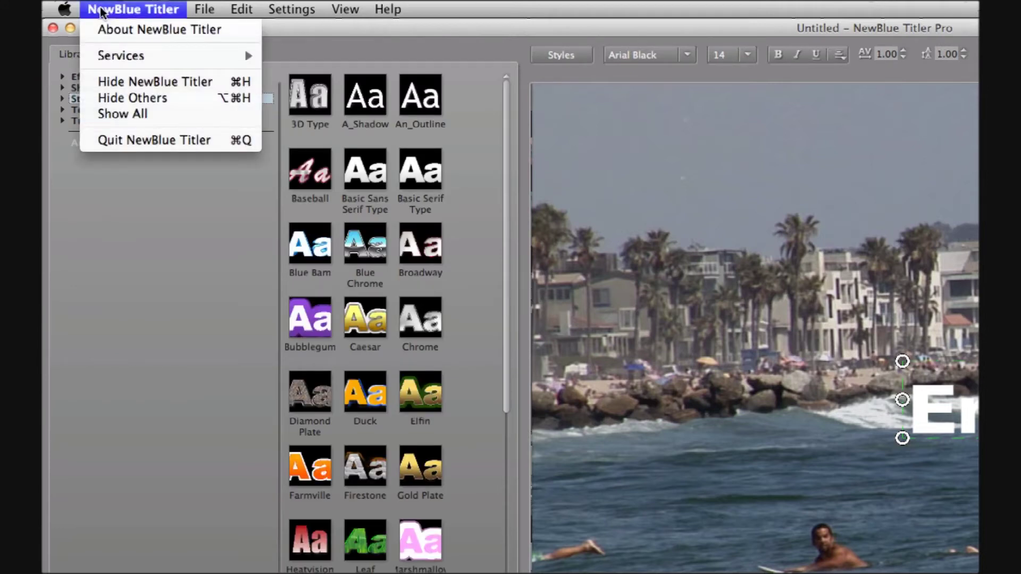
{"action": "left_click", "coordinate": [290, 6]}
{"action": "left_click", "coordinate": [135, 56]}
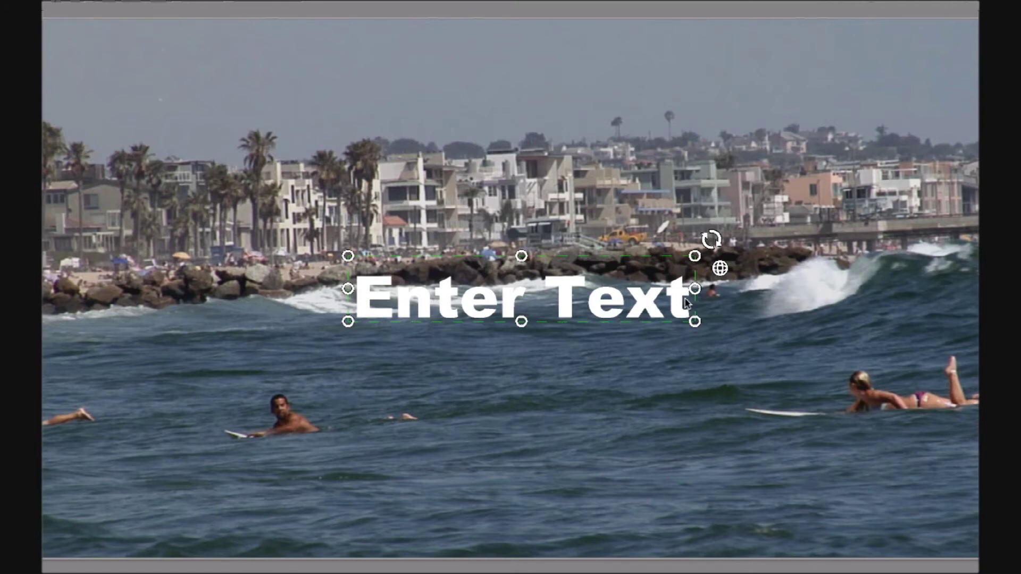
Delete the 'Enter Text' placeholder and type 'Surf' as the title
{"action": "left_click", "coordinate": [686, 302]}
{"action": "key", "text": "BackSpace"}
{"action": "key", "text": "BackSpace"}
{"action": "key", "text": "BackSpace"}
{"action": "key", "text": "BackSpace"}
{"action": "key", "text": "BackSpace"}
{"action": "key", "text": "BackSpace"}
{"action": "key", "text": "BackSpace"}
{"action": "key", "text": "BackSpace"}
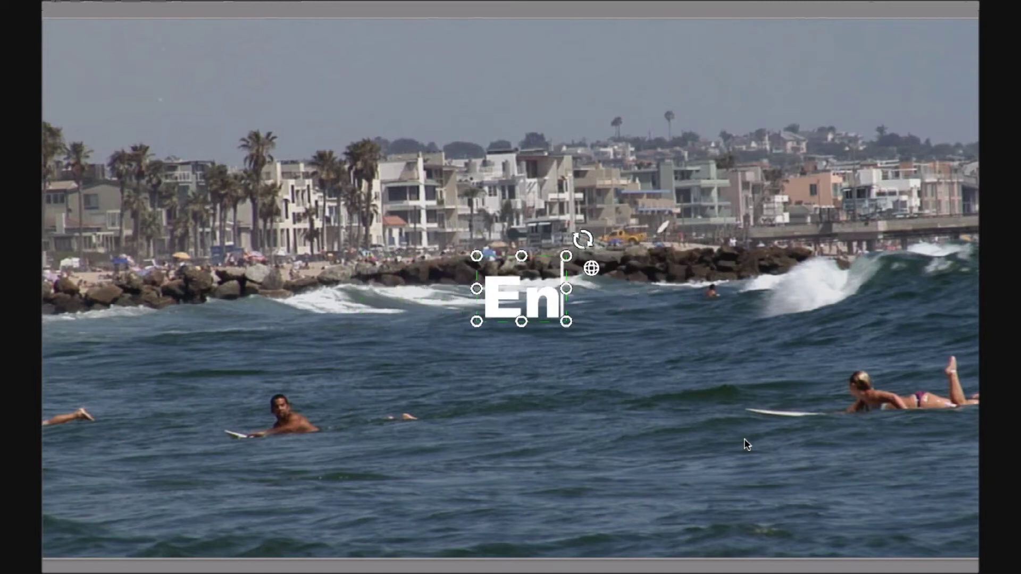
{"action": "key", "text": "BackSpace"}
{"action": "key", "text": "BackSpace"}
{"action": "type", "text": "Surf"}
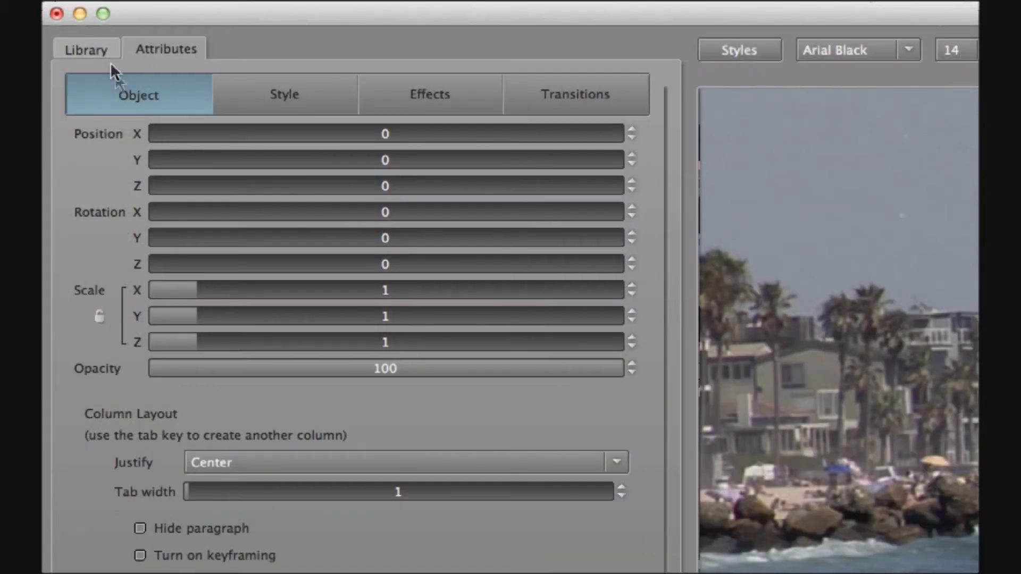
Browse the Library's Effects, Shapes, Styles, Templates and Transitions, then show the Templates thumbnails
{"action": "left_click", "coordinate": [89, 49]}
{"action": "left_click", "coordinate": [98, 78]}
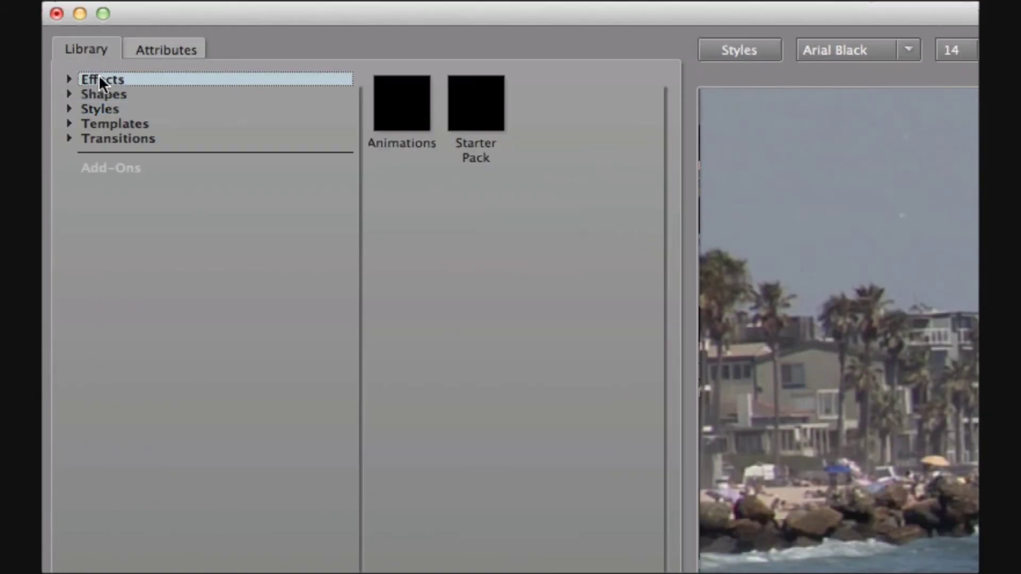
{"action": "left_click", "coordinate": [142, 95]}
{"action": "left_click", "coordinate": [152, 111]}
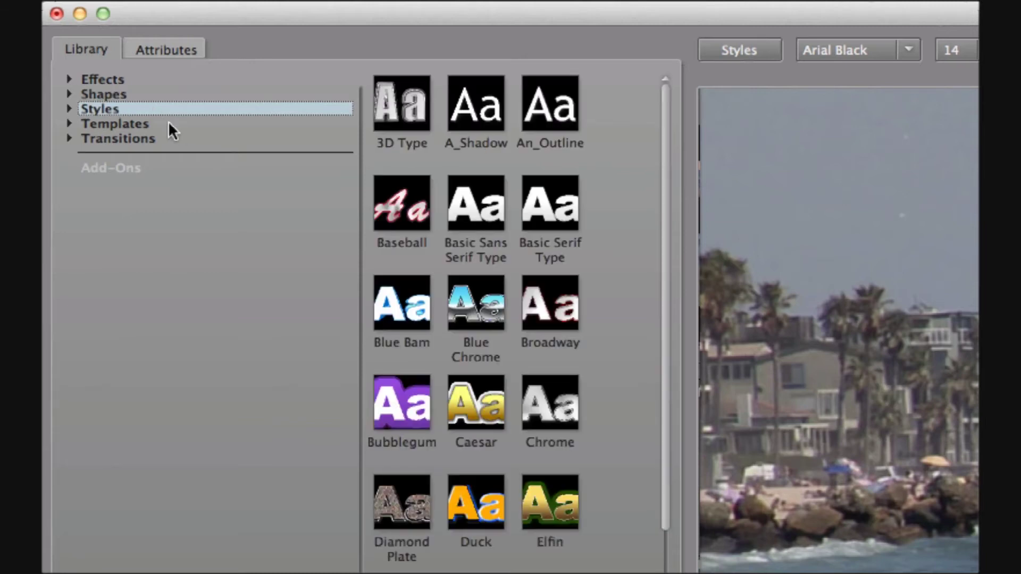
{"action": "left_click", "coordinate": [168, 123]}
{"action": "left_click", "coordinate": [176, 137]}
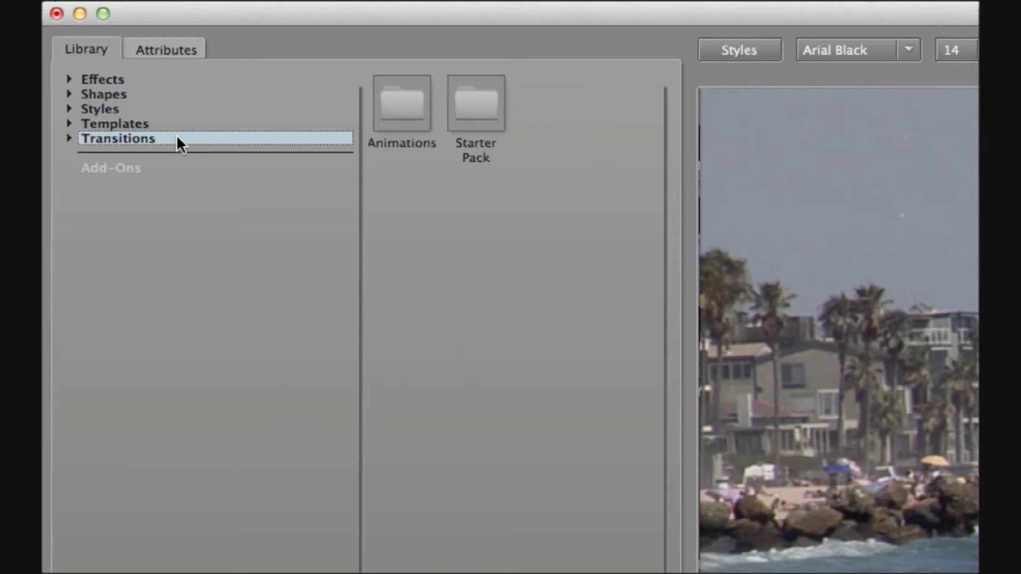
{"action": "left_click", "coordinate": [69, 123]}
{"action": "left_click", "coordinate": [121, 122]}
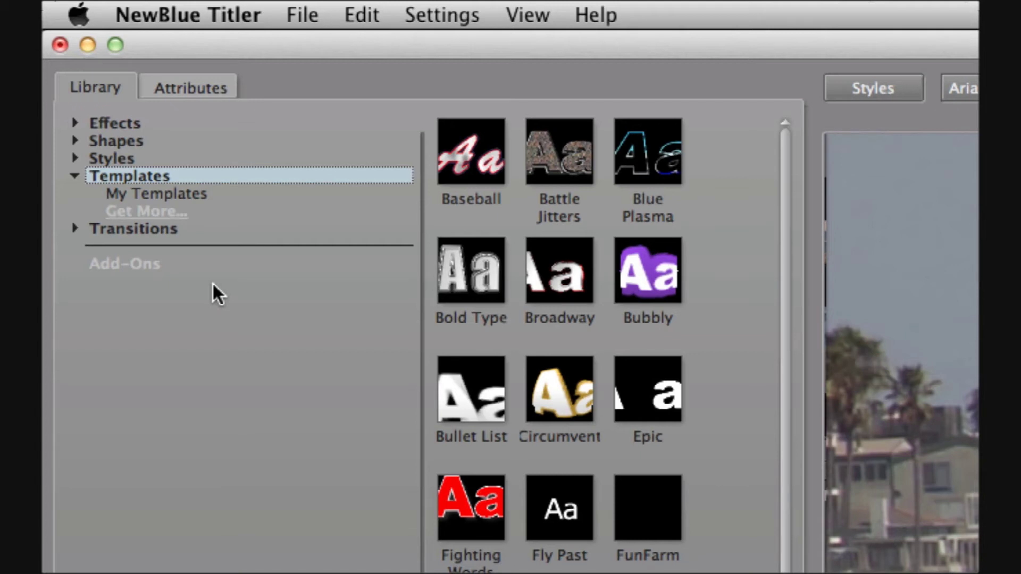
Show the Styles thumbnails and try Farmville, Leaf, Melon, Metal and Metallic on Surf
{"action": "left_click", "coordinate": [74, 168]}
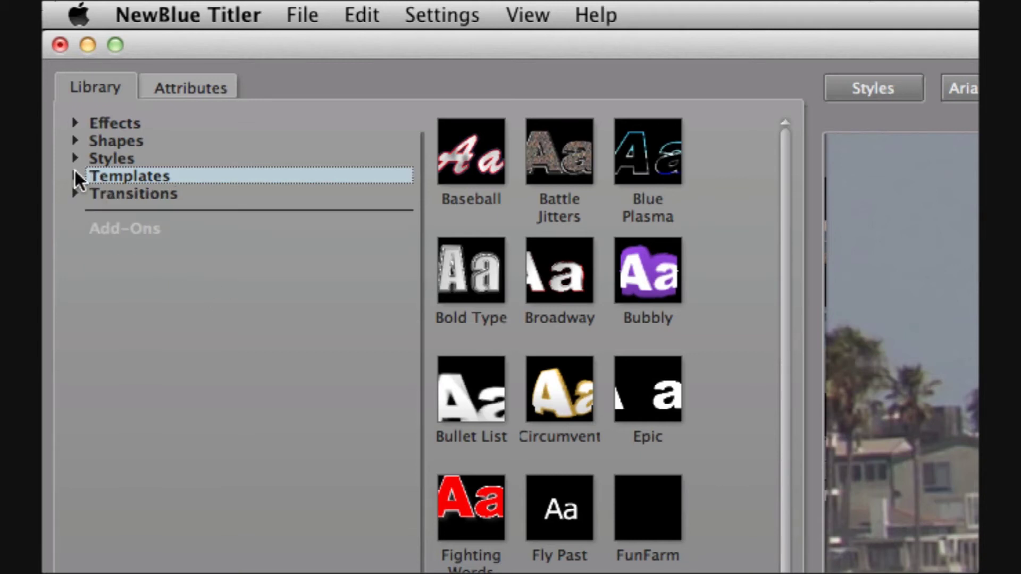
{"action": "left_click", "coordinate": [74, 158]}
{"action": "left_click", "coordinate": [108, 156]}
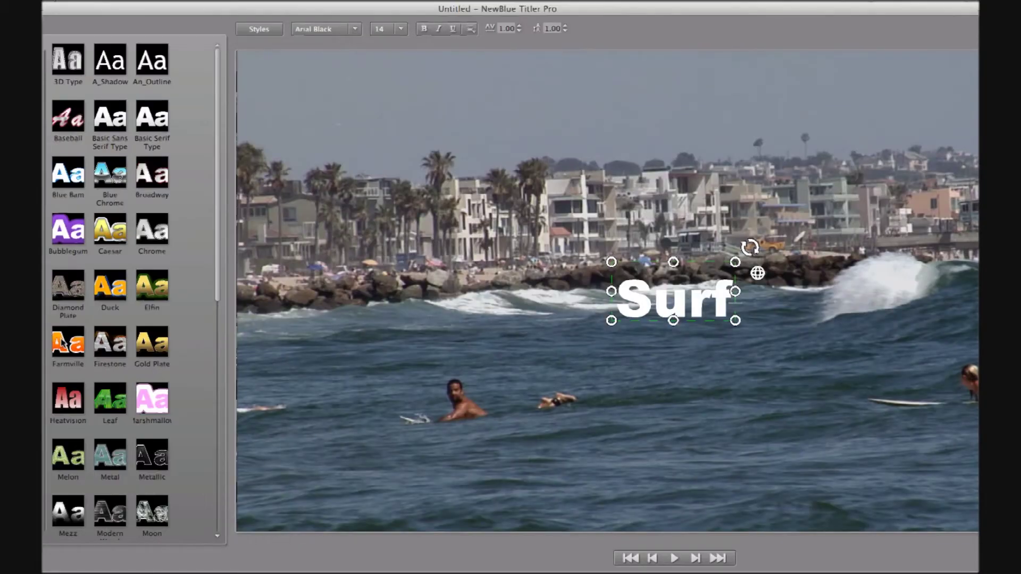
{"action": "left_click", "coordinate": [62, 344]}
{"action": "left_click", "coordinate": [114, 405]}
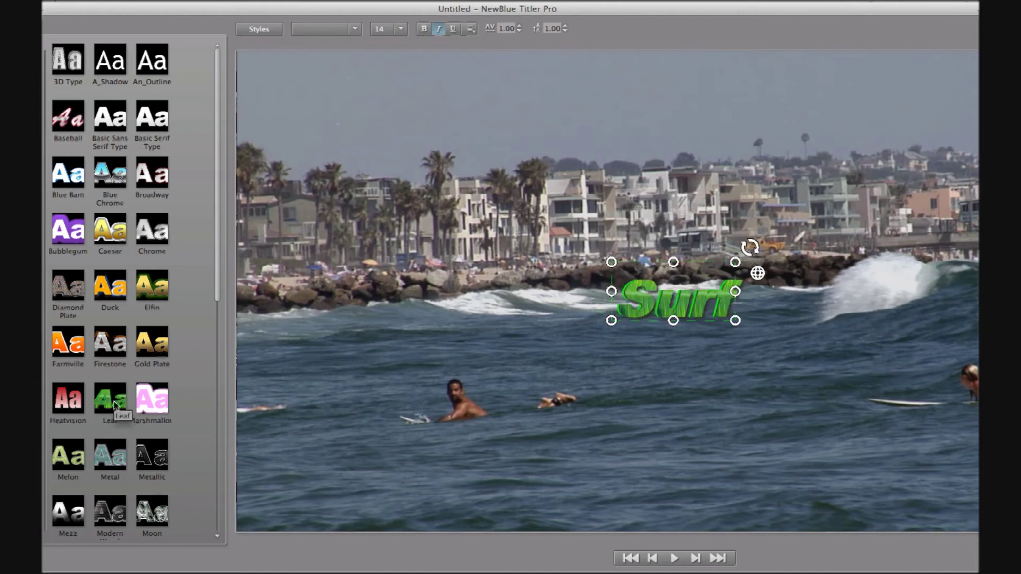
{"action": "left_click", "coordinate": [69, 455]}
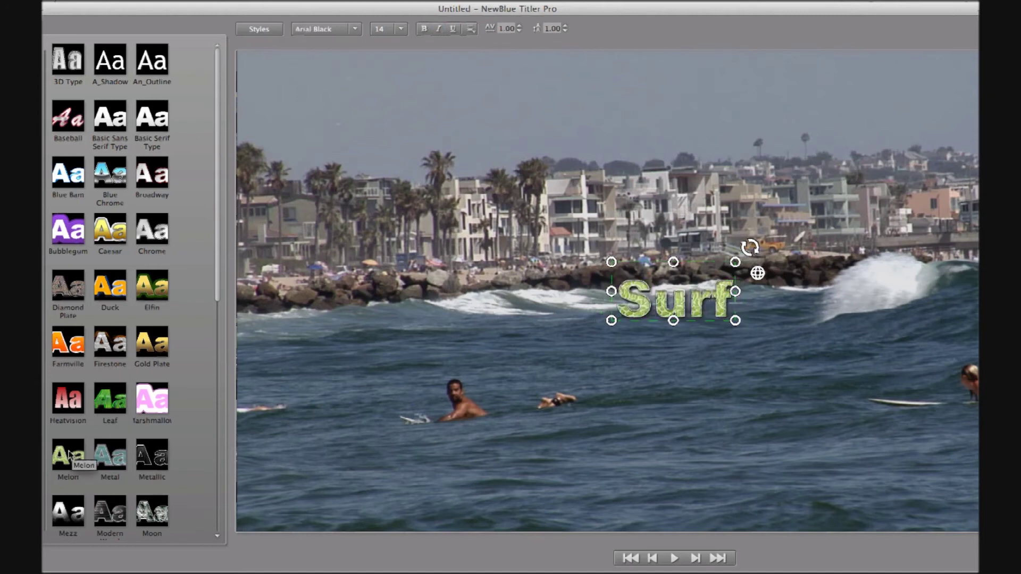
{"action": "left_click", "coordinate": [112, 464]}
{"action": "left_click", "coordinate": [152, 455]}
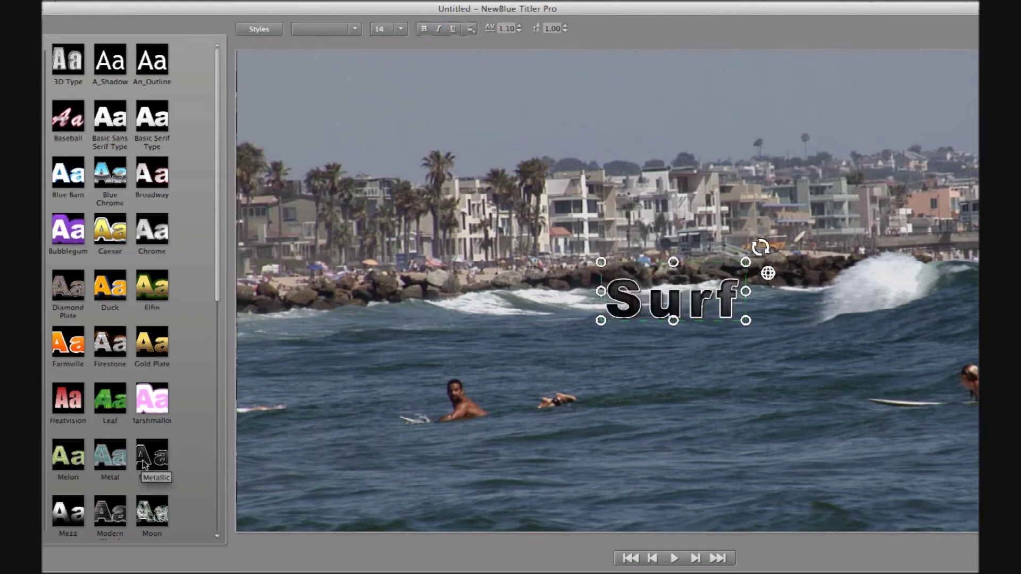
Try Toothpaste, Tool, Sunrise and Spider, then apply the light-blue Sticker style to Surf
{"action": "left_click_drag", "start_coordinate": [217, 287], "coordinate": [216, 524]}
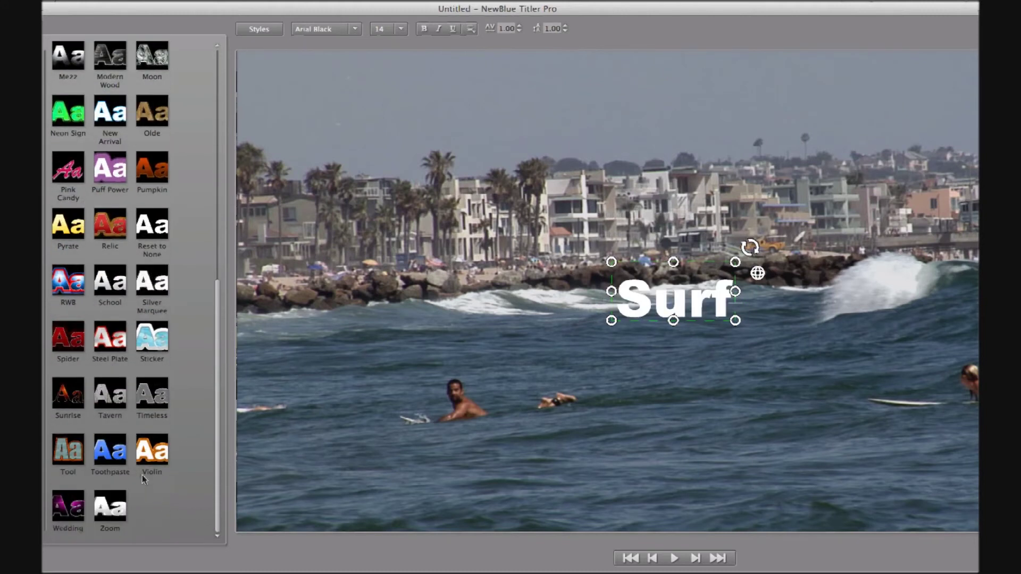
{"action": "left_click", "coordinate": [117, 452]}
{"action": "left_click", "coordinate": [71, 451]}
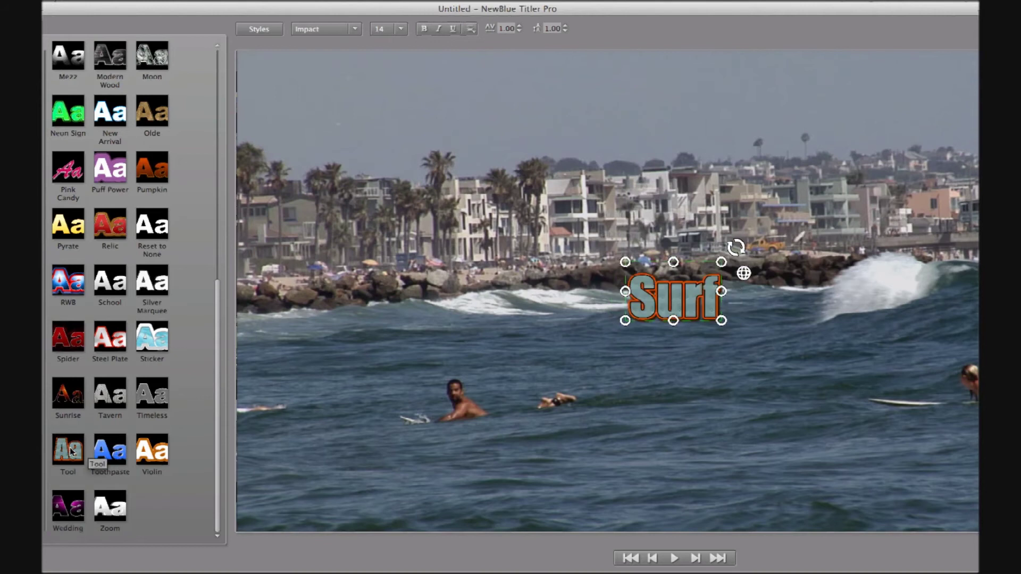
{"action": "left_click", "coordinate": [72, 401]}
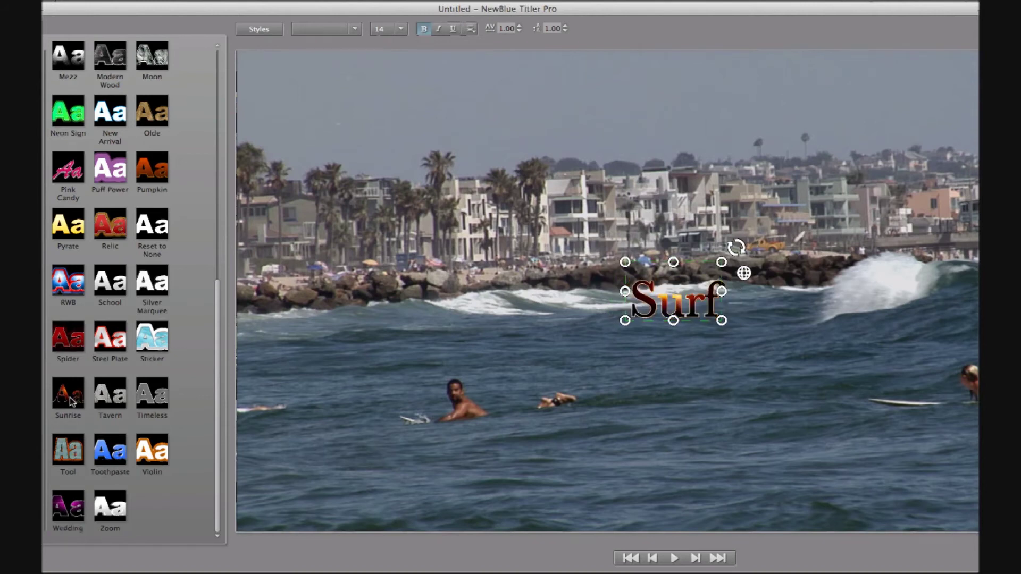
{"action": "left_click", "coordinate": [74, 349]}
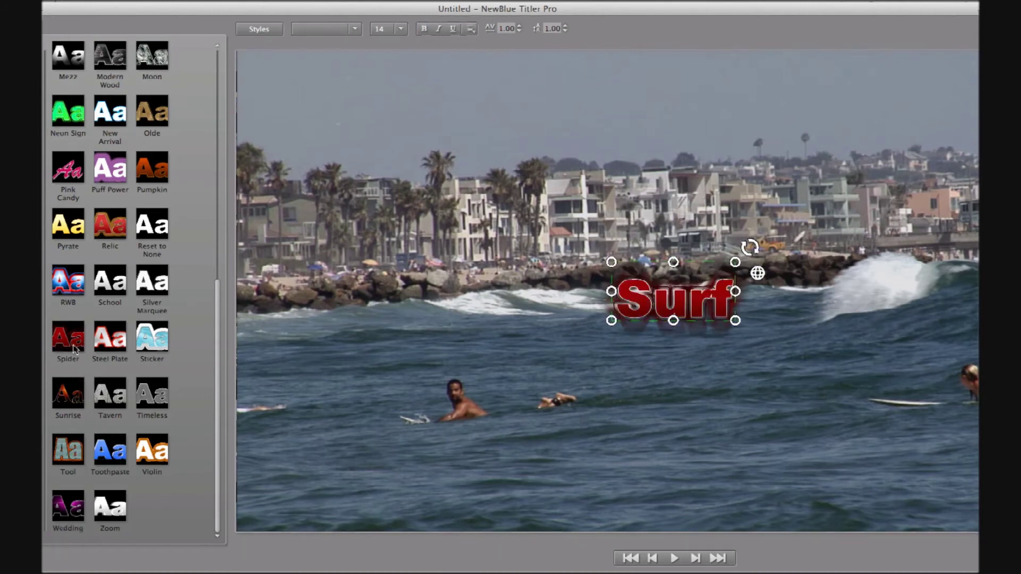
{"action": "left_click", "coordinate": [151, 347]}
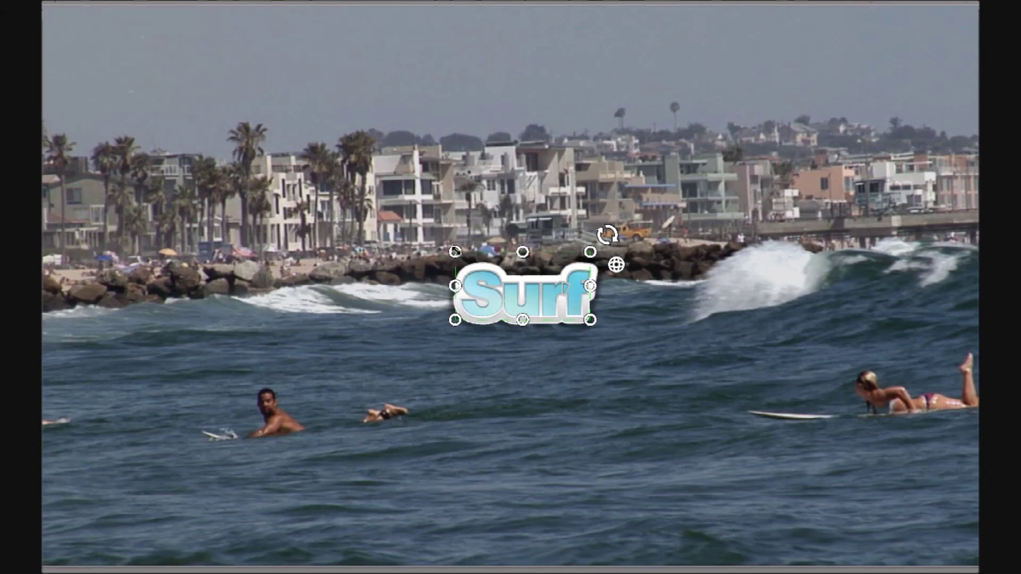
Scale the Surf title up by a corner handle and enter 0 for Rotation X, Y and Z
{"action": "left_click_drag", "start_coordinate": [454, 251], "coordinate": [346, 211]}
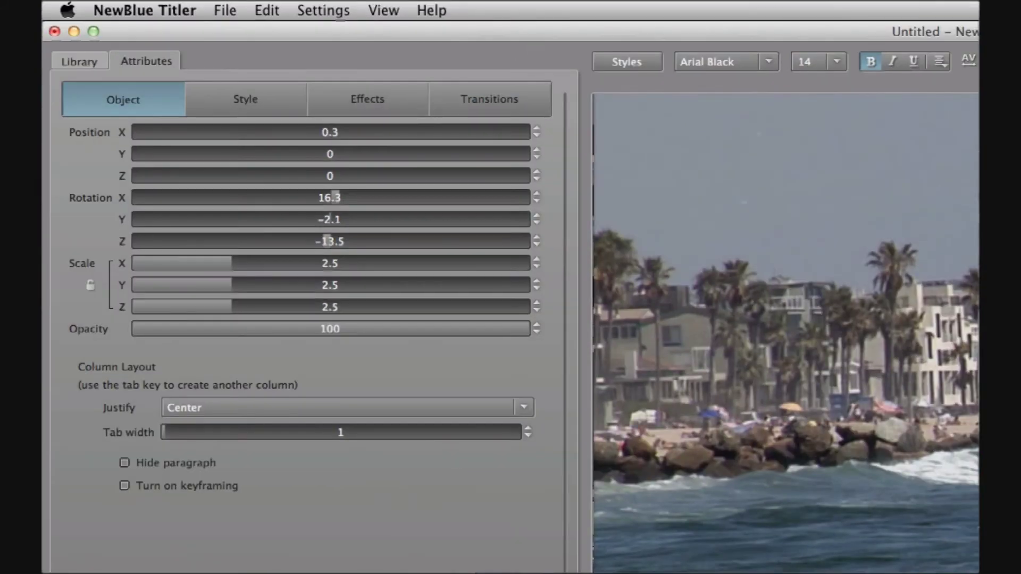
{"action": "double_click", "coordinate": [329, 198]}
{"action": "type", "text": "0"}
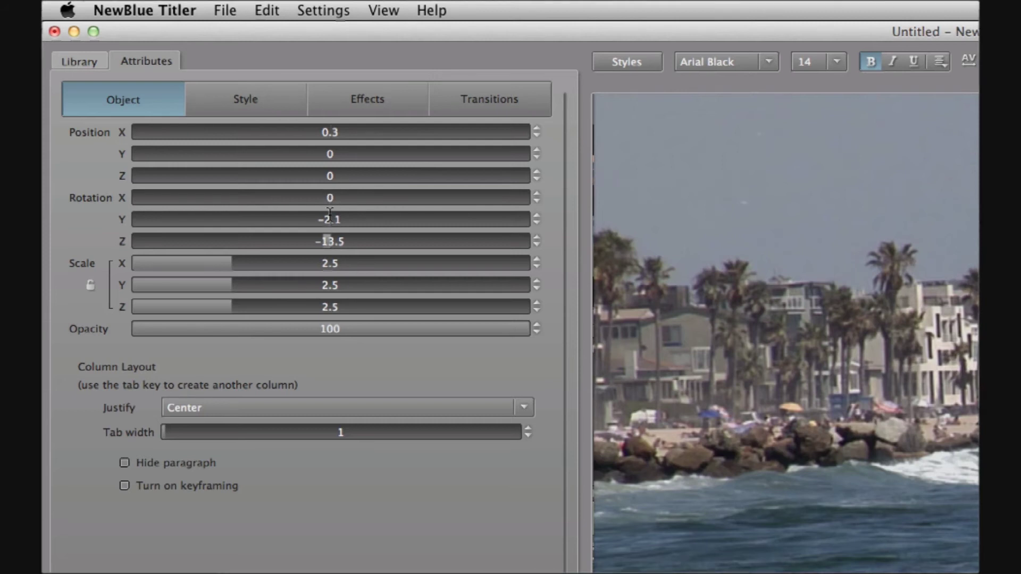
{"action": "double_click", "coordinate": [330, 218]}
{"action": "type", "text": "0"}
{"action": "double_click", "coordinate": [335, 242]}
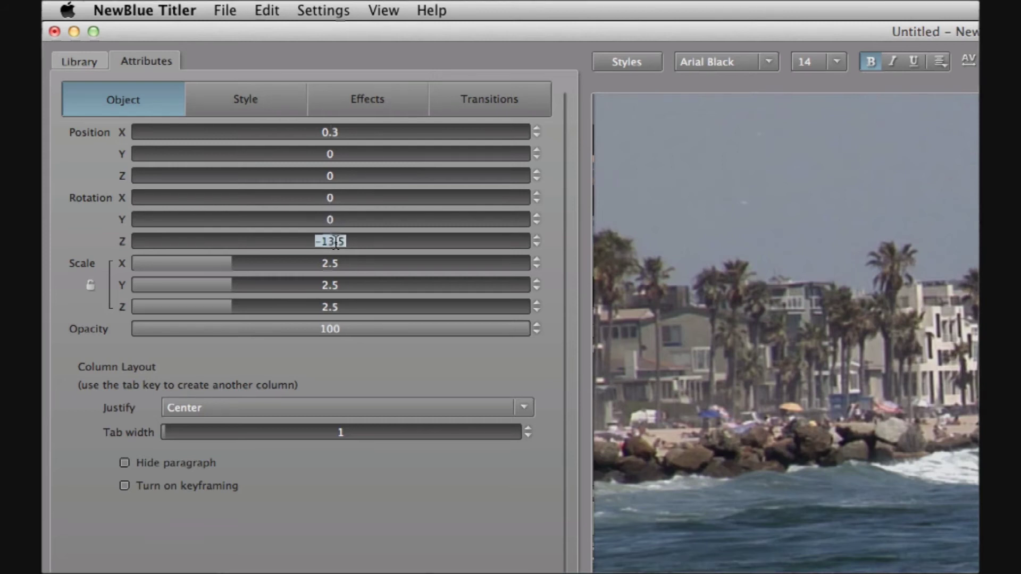
Apply the Popup Spring Up animation to the Surf title and trim it under one second
{"action": "type", "text": "0"}
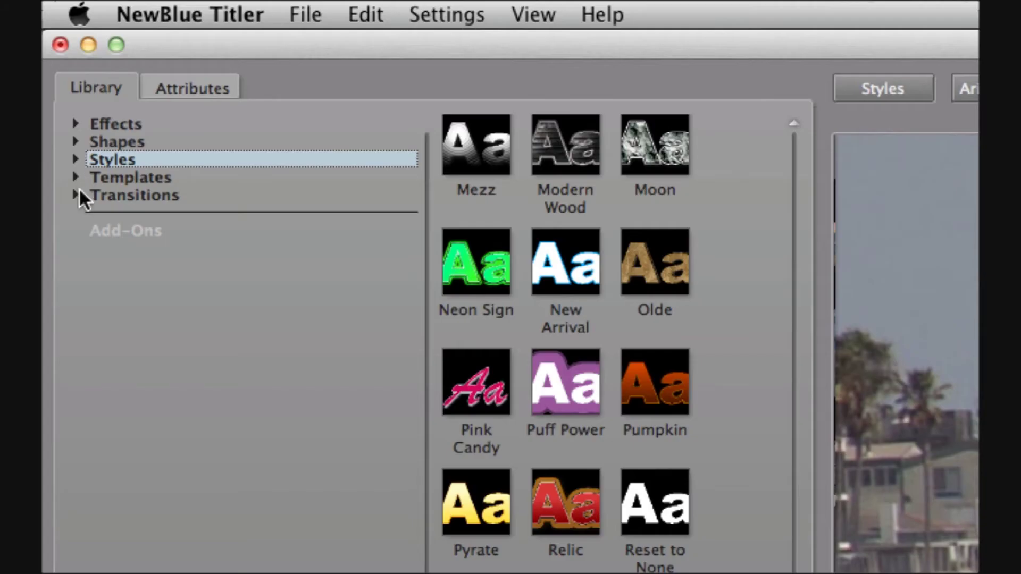
{"action": "left_click", "coordinate": [77, 194]}
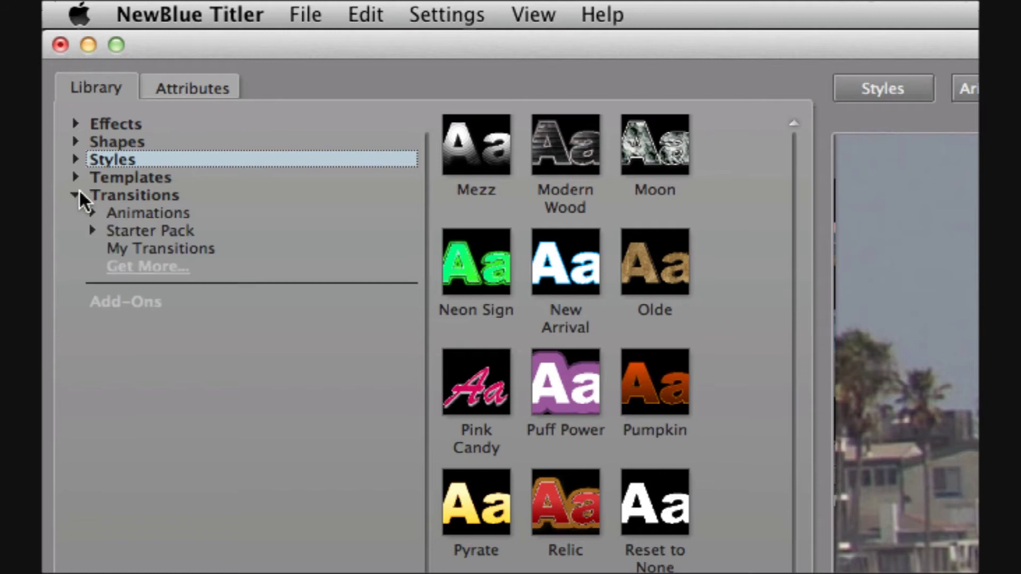
{"action": "left_click", "coordinate": [117, 197]}
{"action": "left_click", "coordinate": [93, 213]}
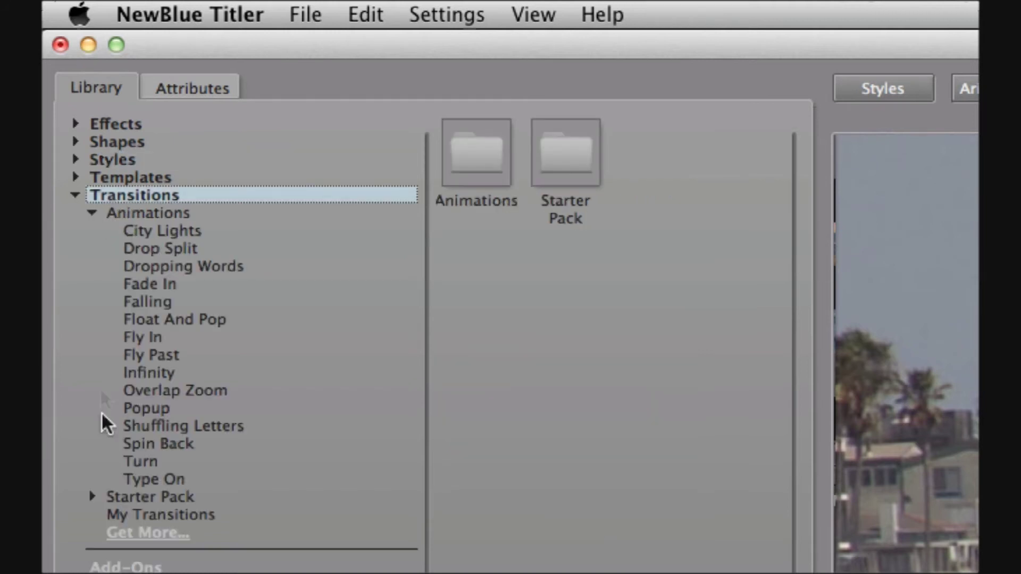
{"action": "left_click", "coordinate": [95, 497]}
{"action": "left_click", "coordinate": [134, 414]}
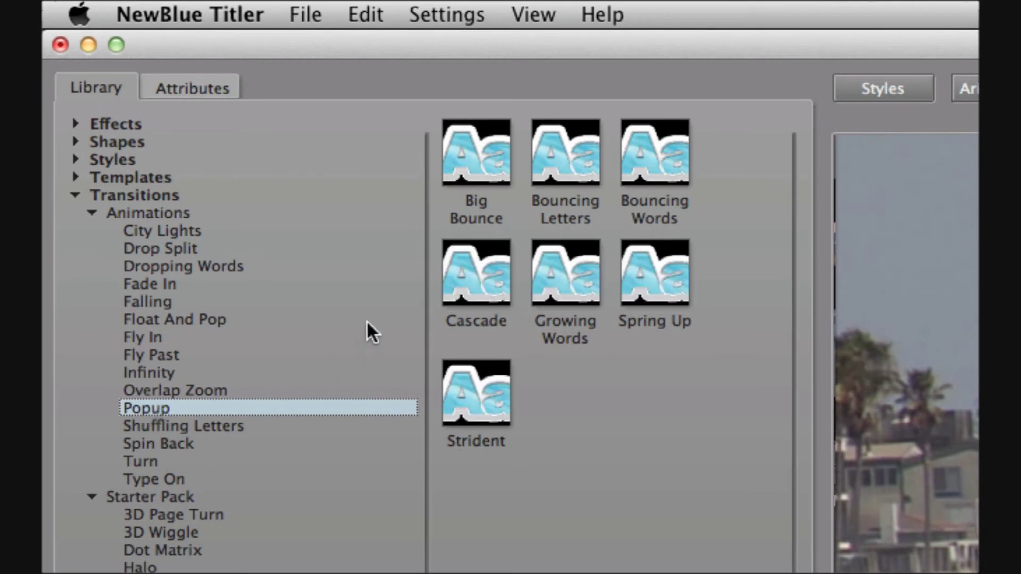
{"action": "left_click", "coordinate": [458, 297]}
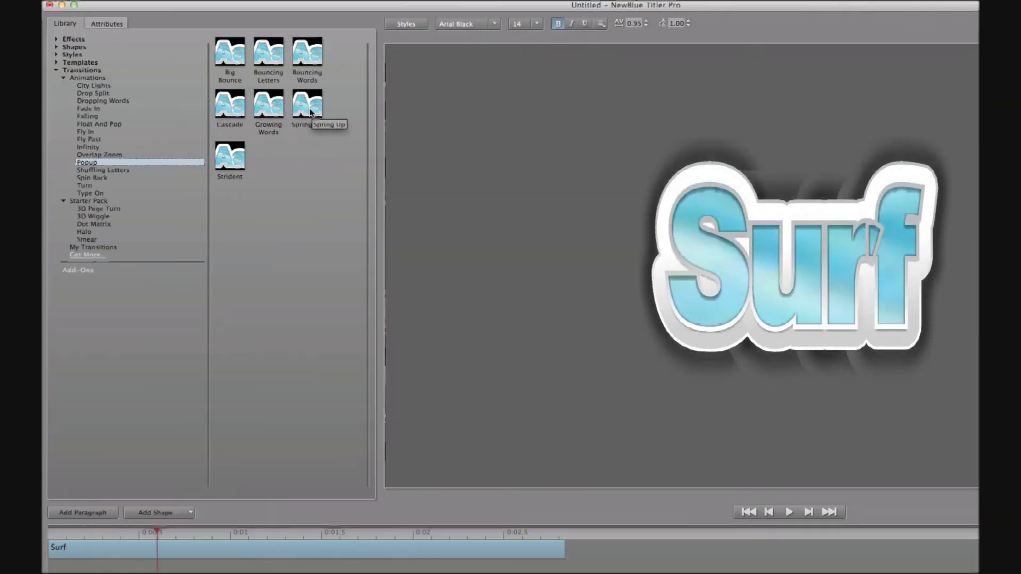
{"action": "double_click", "coordinate": [310, 109]}
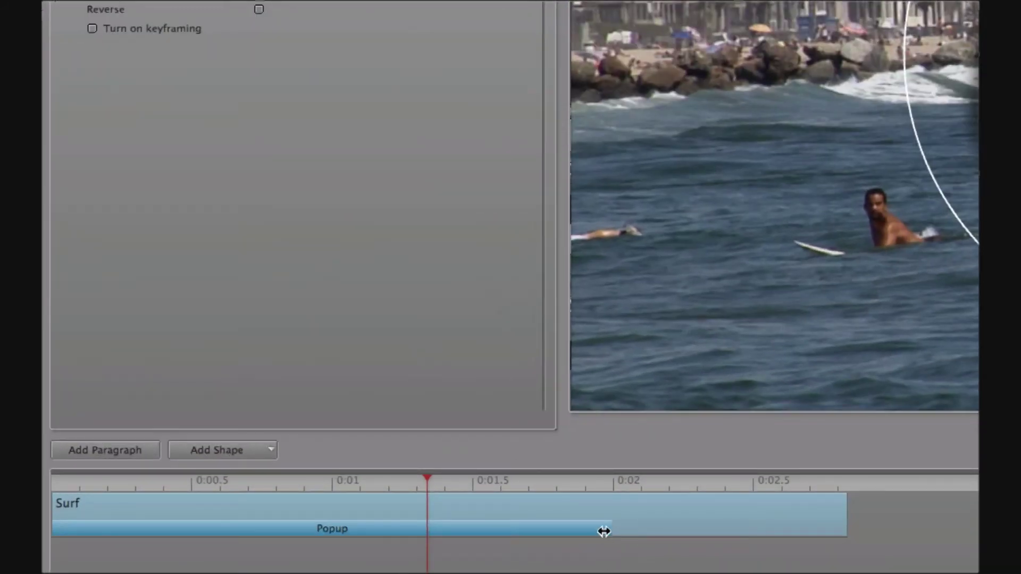
{"action": "left_click_drag", "start_coordinate": [606, 531], "coordinate": [279, 541]}
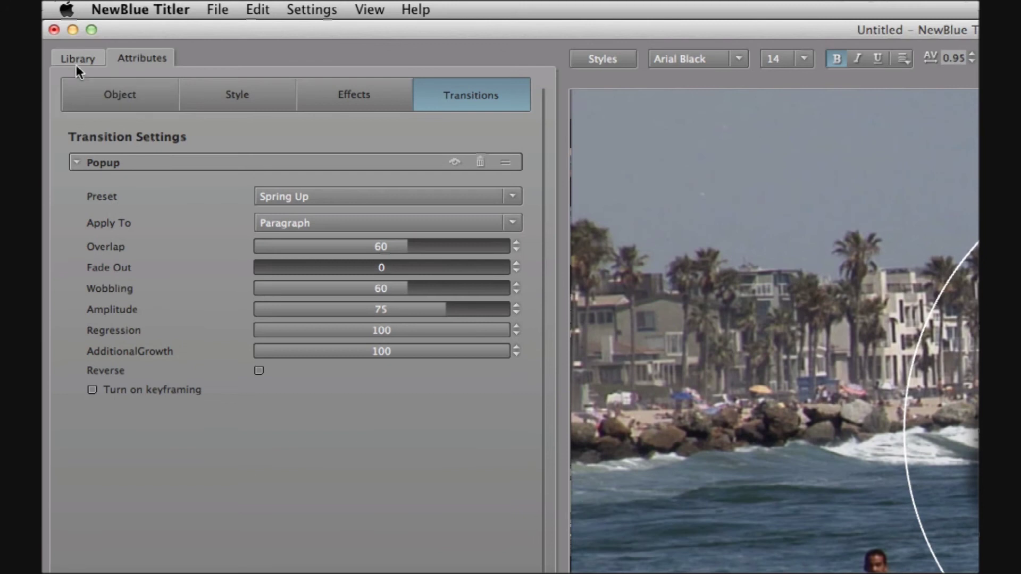
Add the Fly In Peel Letters transition so it starts after the Popup near the title's end
{"action": "left_click", "coordinate": [78, 59]}
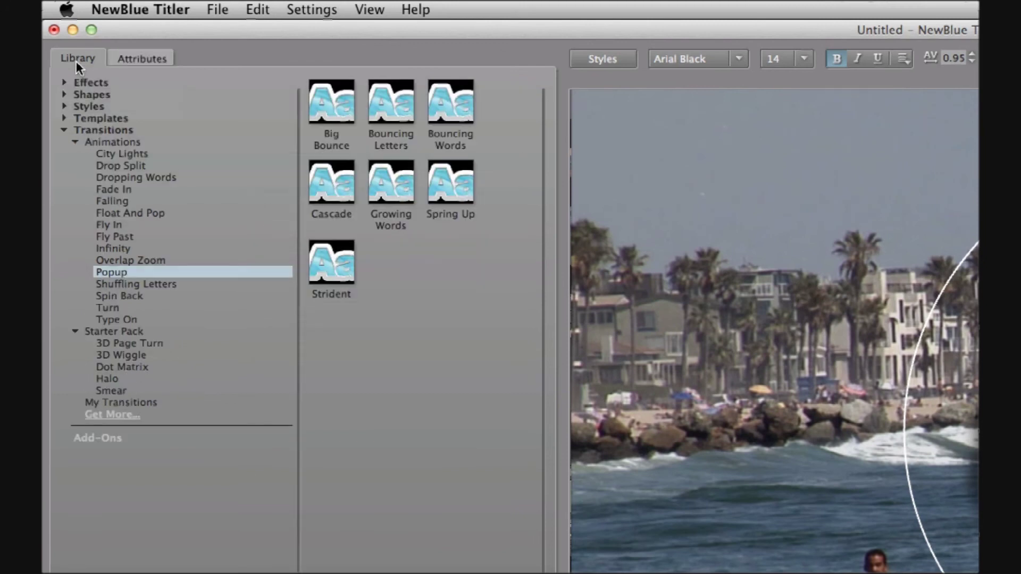
{"action": "left_click", "coordinate": [115, 225]}
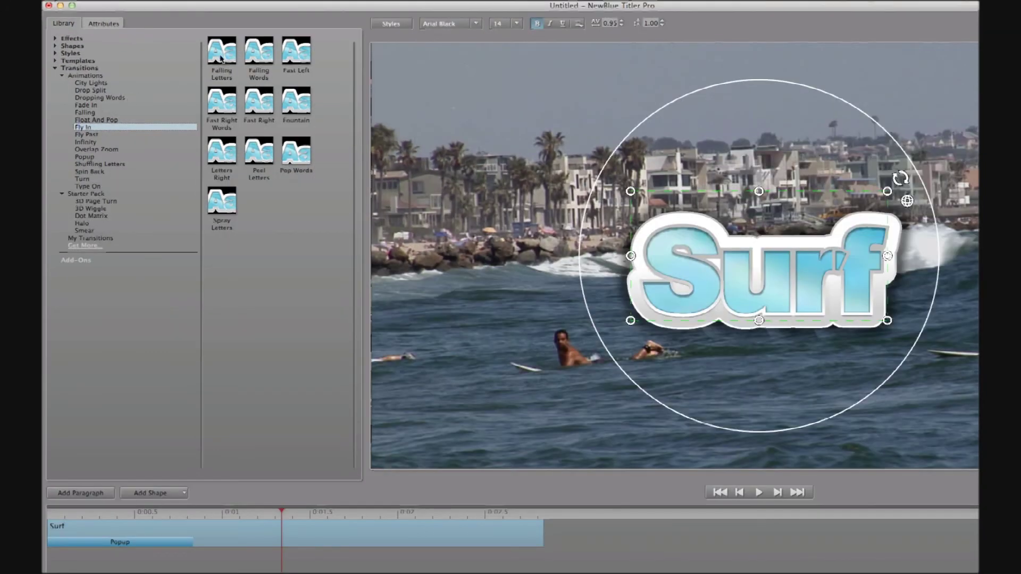
{"action": "mouse_move", "coordinate": [221, 58]}
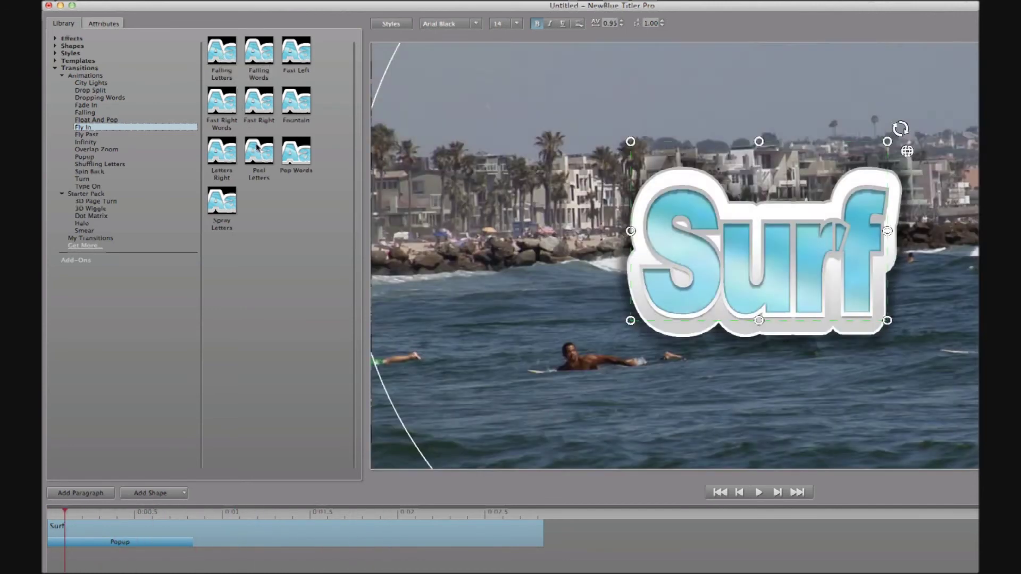
{"action": "mouse_move", "coordinate": [259, 152]}
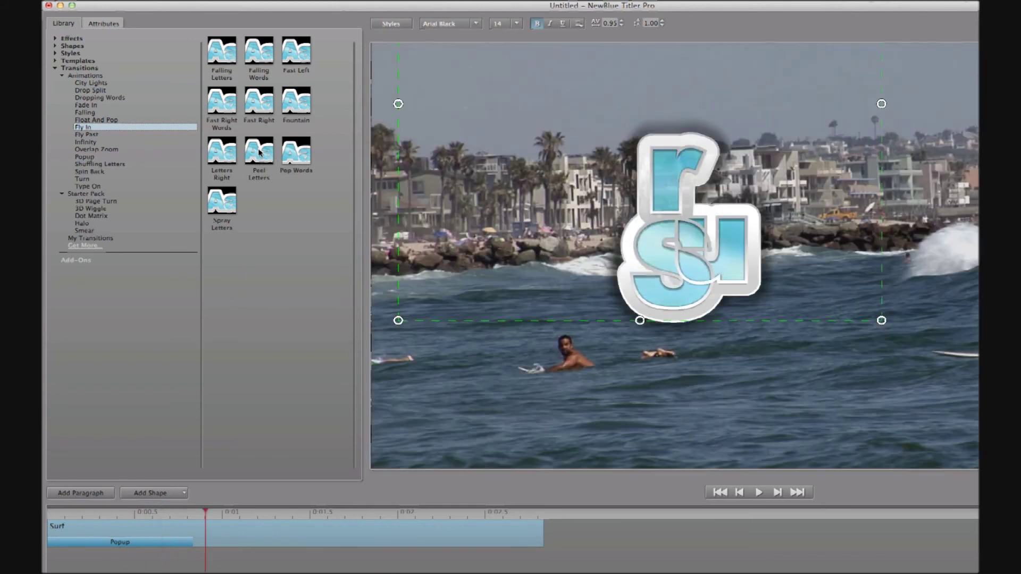
{"action": "left_click_drag", "start_coordinate": [82, 127], "coordinate": [453, 516]}
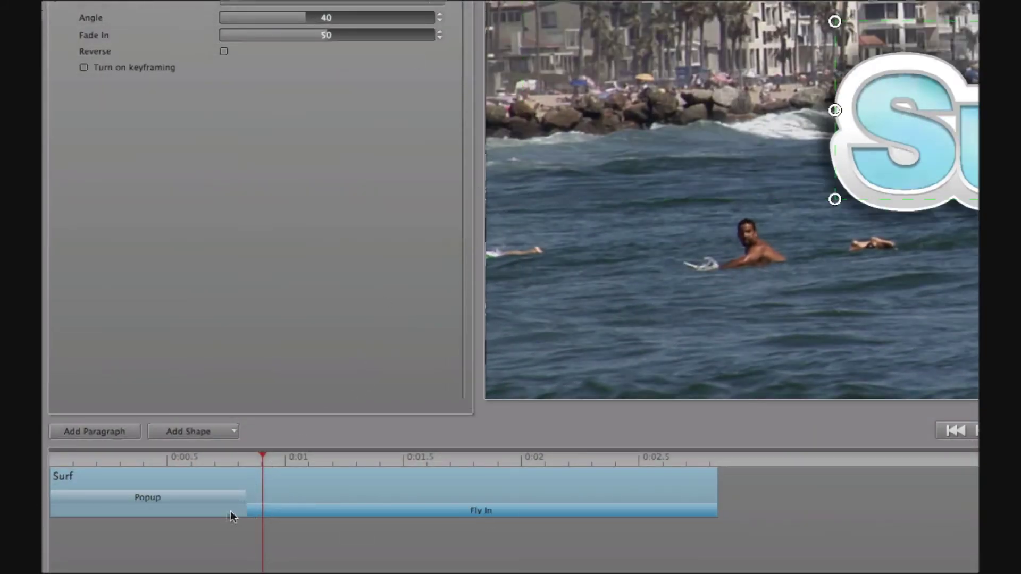
{"action": "left_click_drag", "start_coordinate": [248, 510], "coordinate": [495, 515]}
{"action": "left_click_drag", "start_coordinate": [197, 454], "coordinate": [87, 464]}
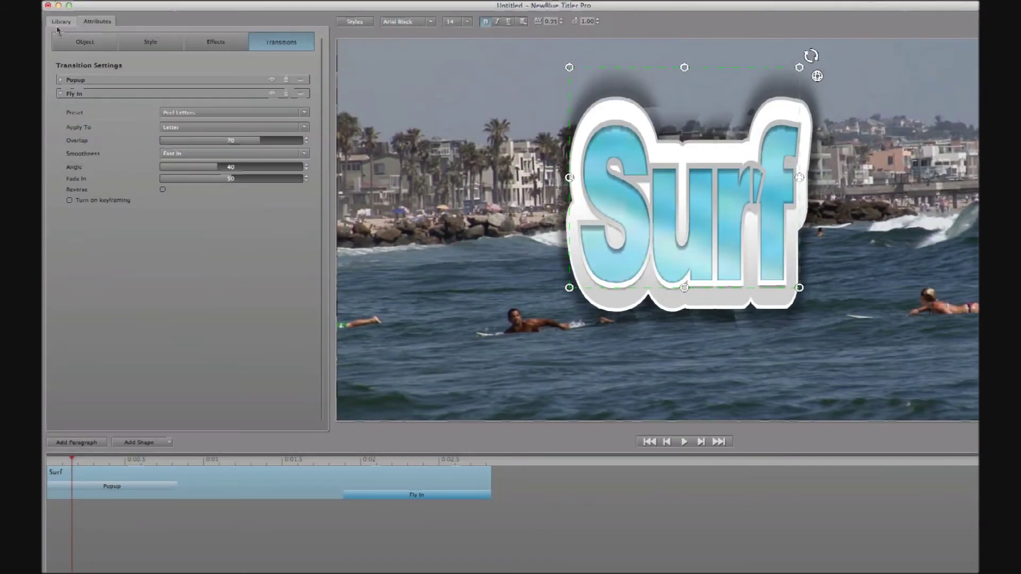
Return to the Media Composer timeline and select the Surf title on V2
{"action": "left_click", "coordinate": [48, 5]}
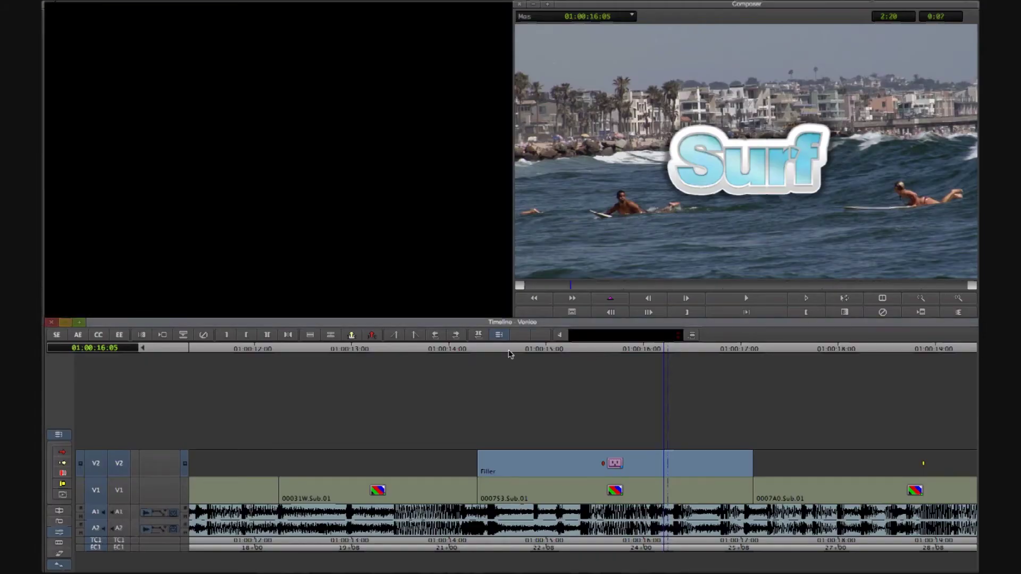
{"action": "left_click_drag", "start_coordinate": [509, 354], "coordinate": [897, 474]}
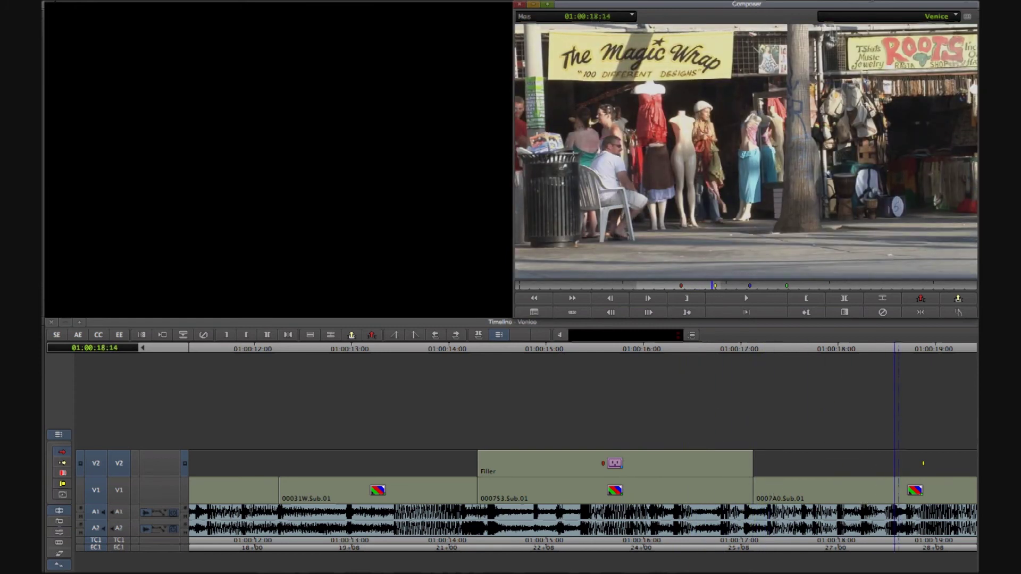
{"action": "scroll", "coordinate": [583, 500], "scroll_direction": "right", "scroll_amount": 10}
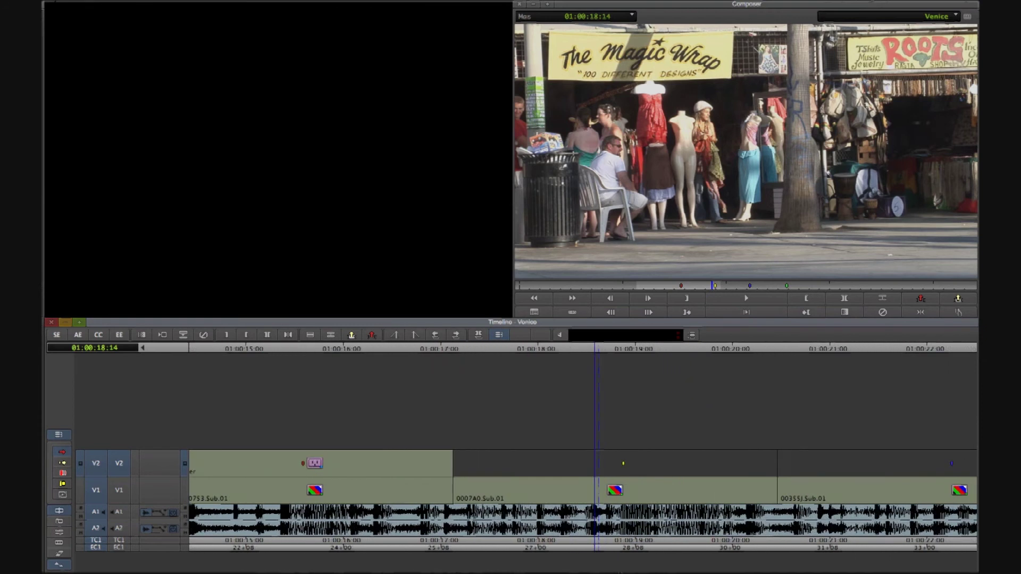
{"action": "left_click", "coordinate": [387, 472]}
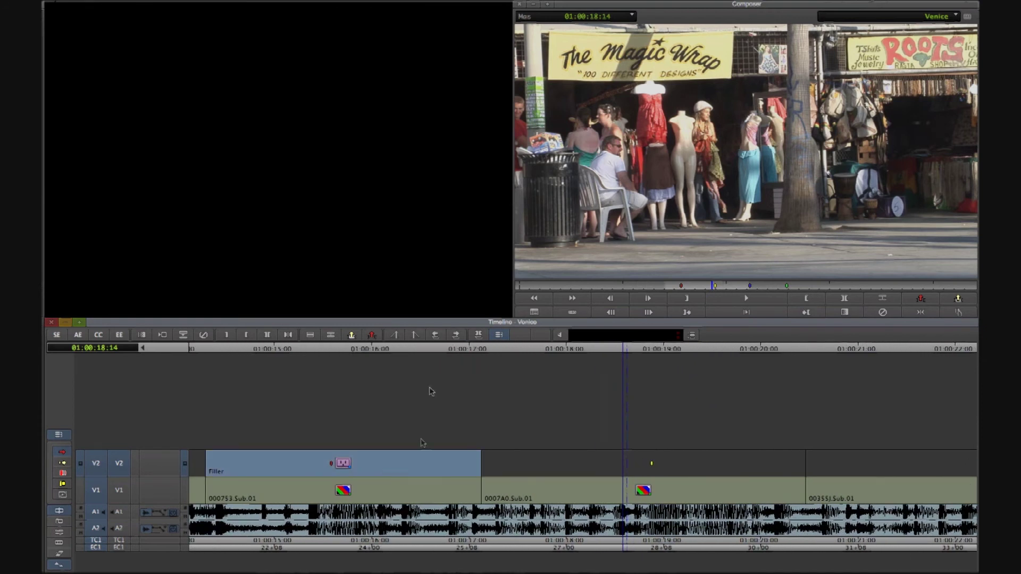
{"action": "left_click", "coordinate": [388, 350]}
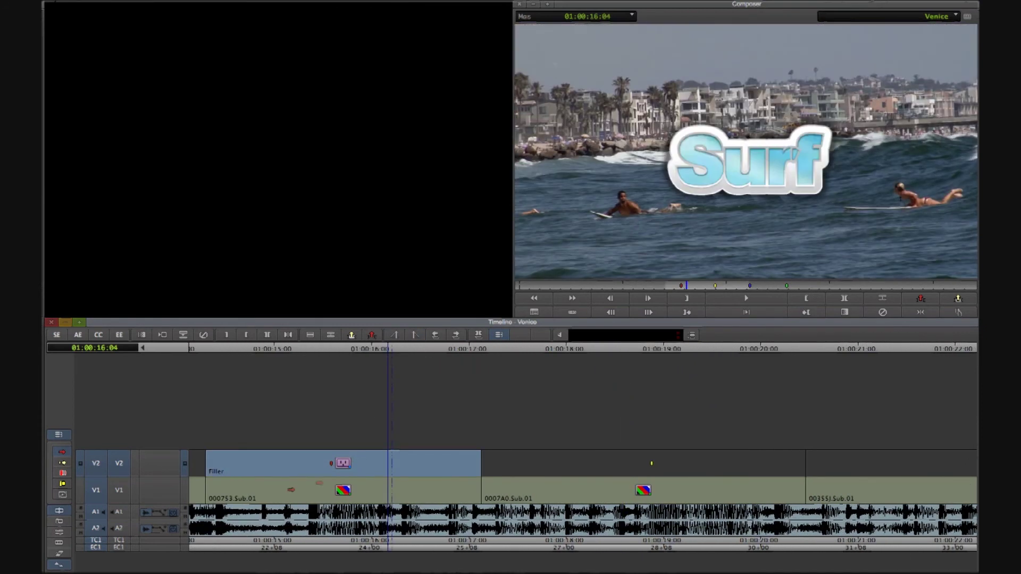
{"action": "left_click", "coordinate": [59, 534]}
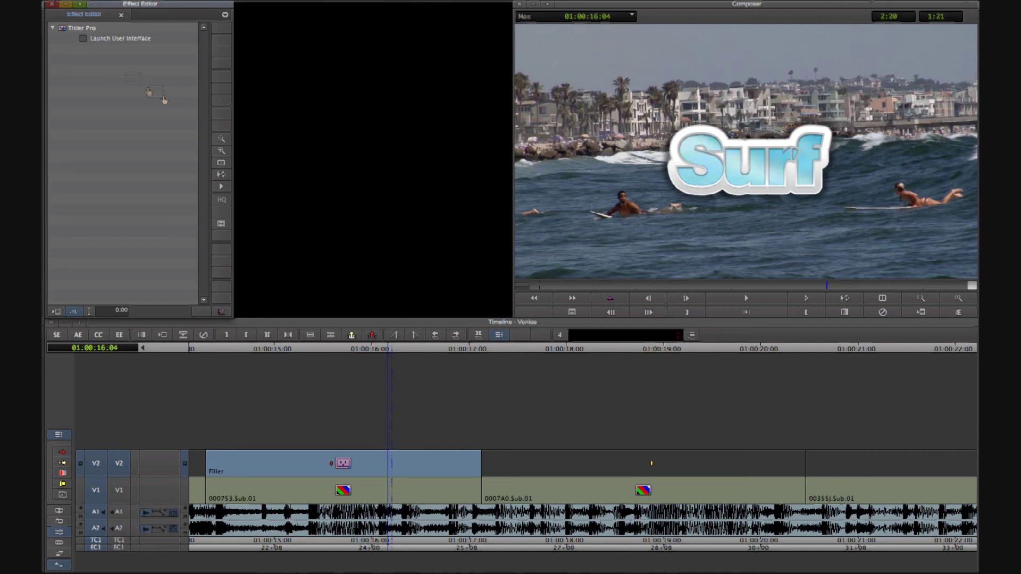
Place the Titler Pro title on V2 above the storefront clip and bring up its settings
{"action": "left_click", "coordinate": [569, 456]}
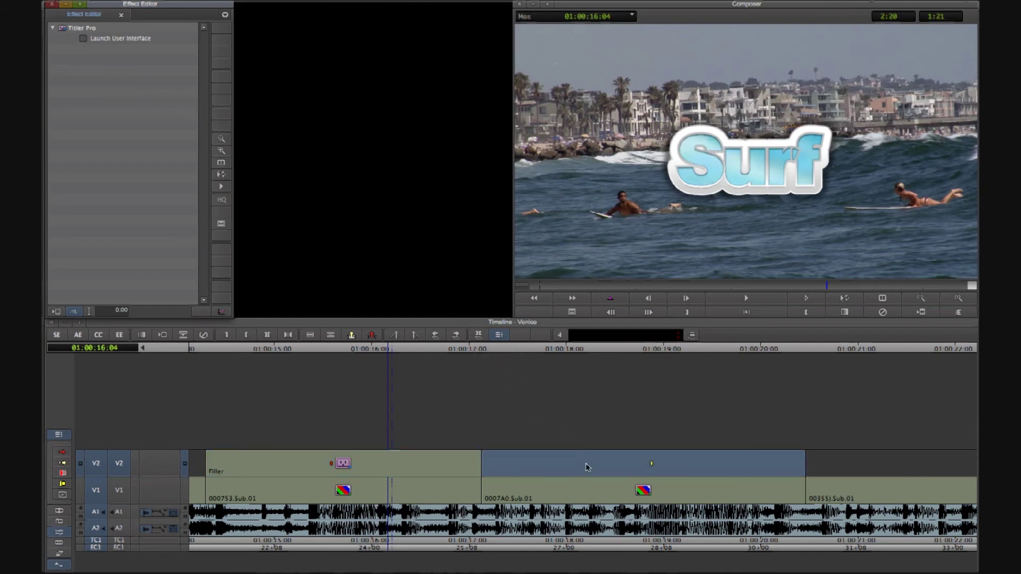
{"action": "left_click", "coordinate": [587, 467]}
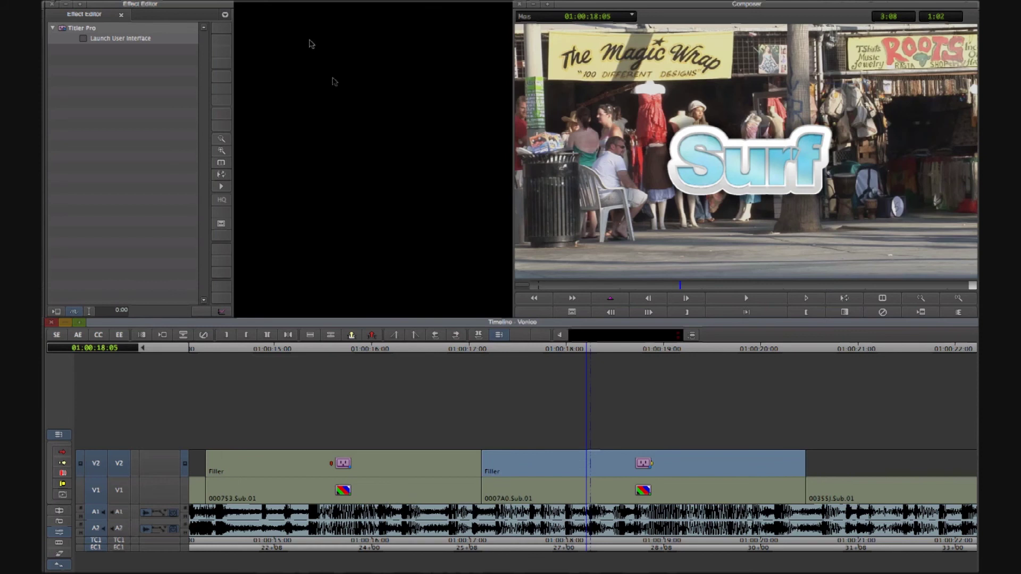
{"action": "left_click", "coordinate": [101, 42]}
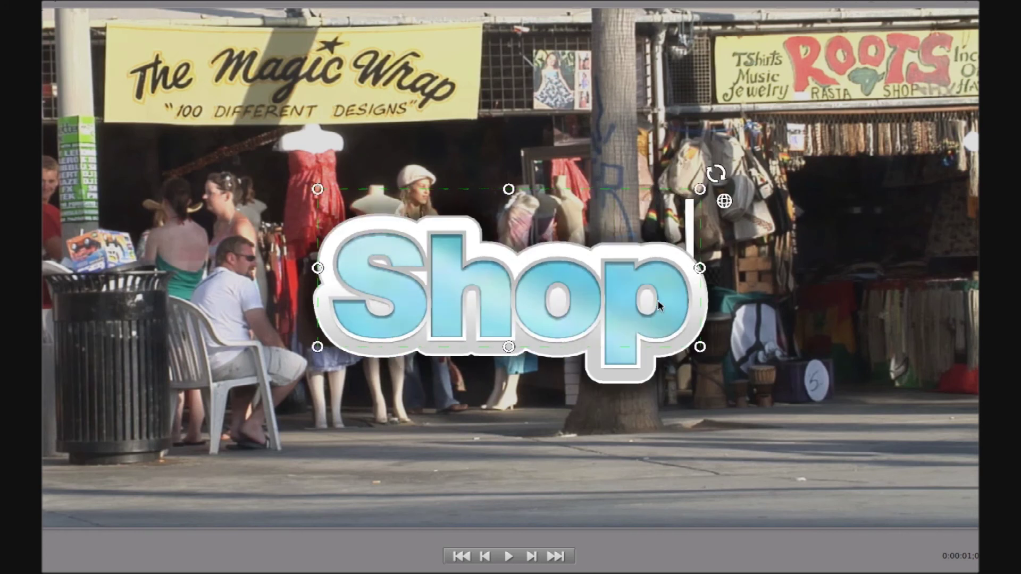
Move the Shop title to the lower left and tilt it in 3D
{"action": "left_click_drag", "start_coordinate": [314, 205], "coordinate": [90, 261]}
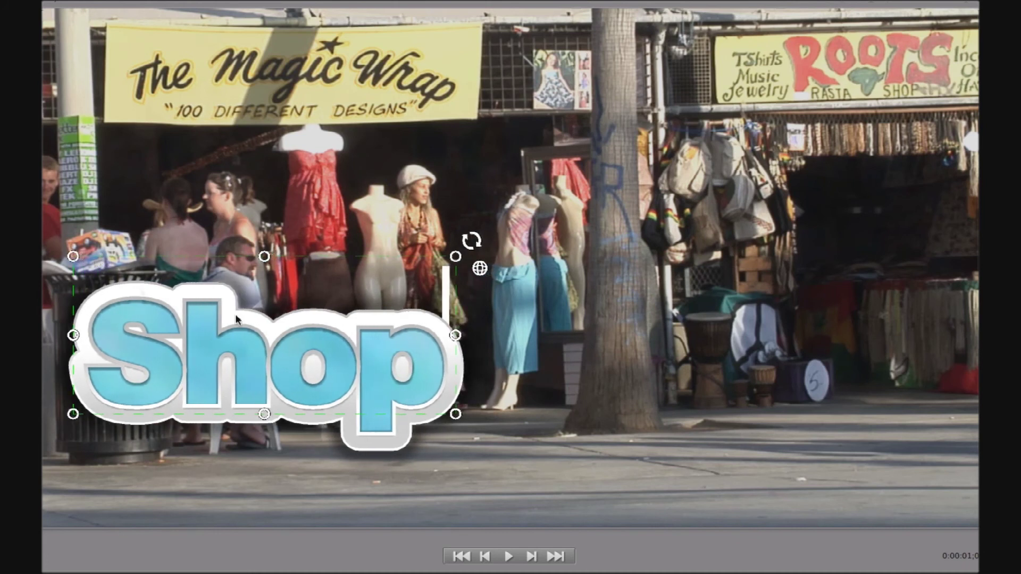
{"action": "left_click", "coordinate": [481, 272]}
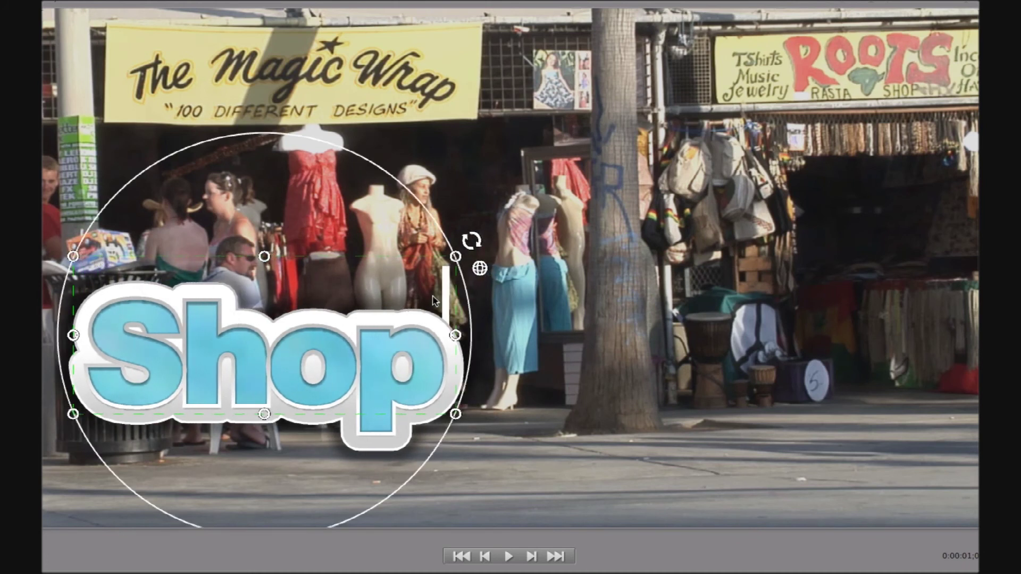
{"action": "left_click_drag", "start_coordinate": [481, 271], "coordinate": [430, 271]}
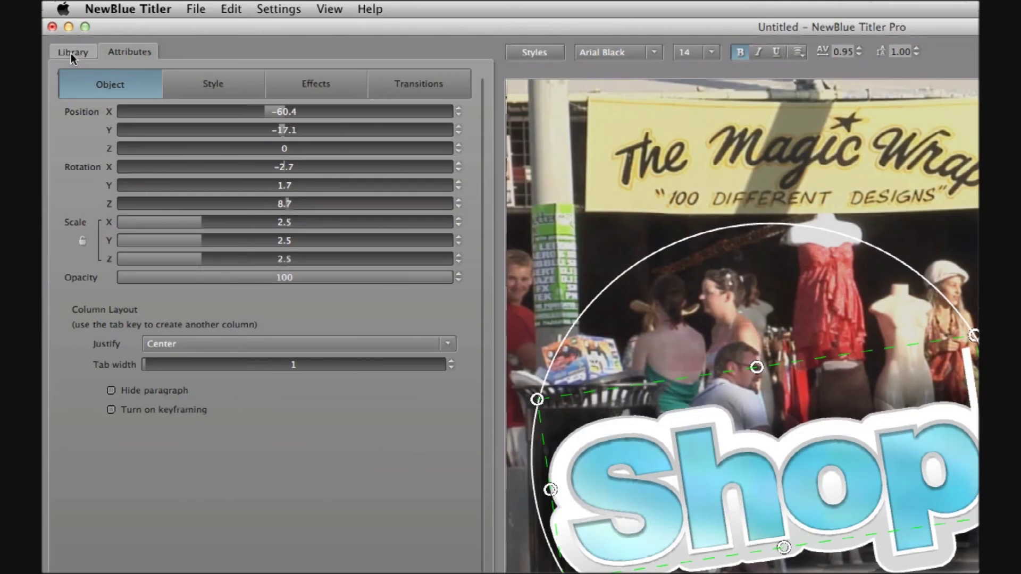
Apply the orange Duck style with blue outline to Shop
{"action": "left_click", "coordinate": [72, 54]}
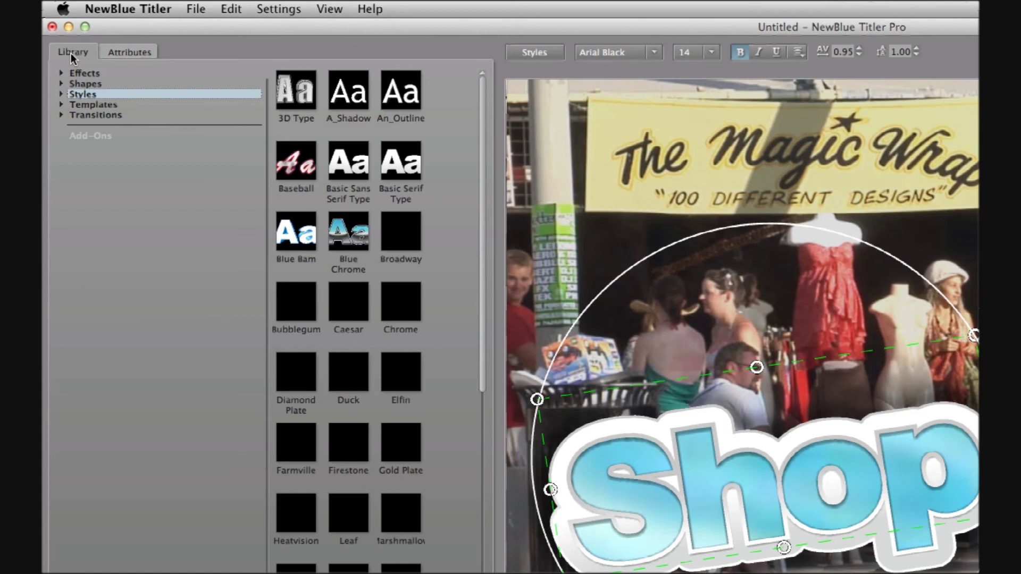
{"action": "left_click", "coordinate": [60, 95]}
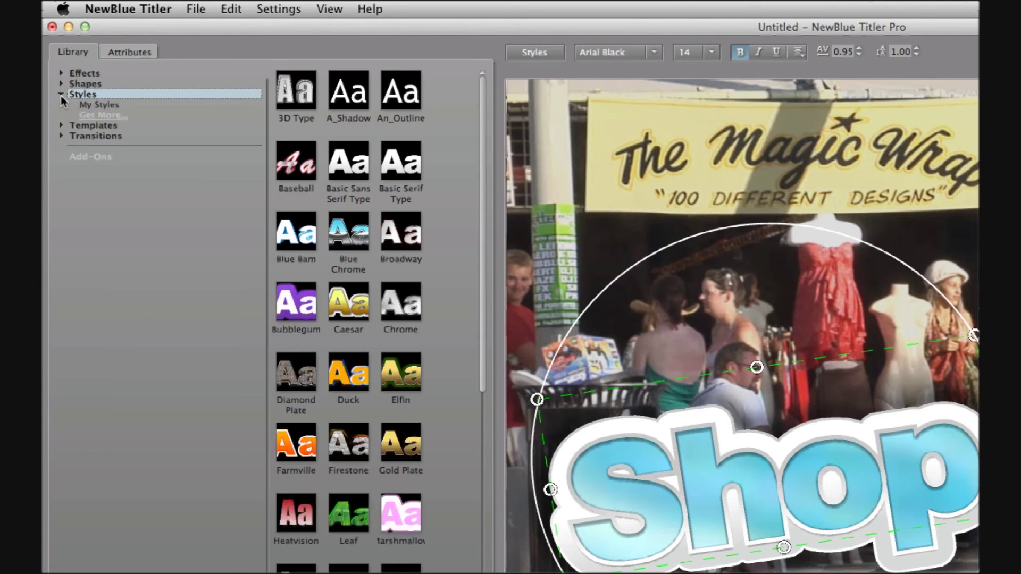
{"action": "left_click", "coordinate": [352, 376]}
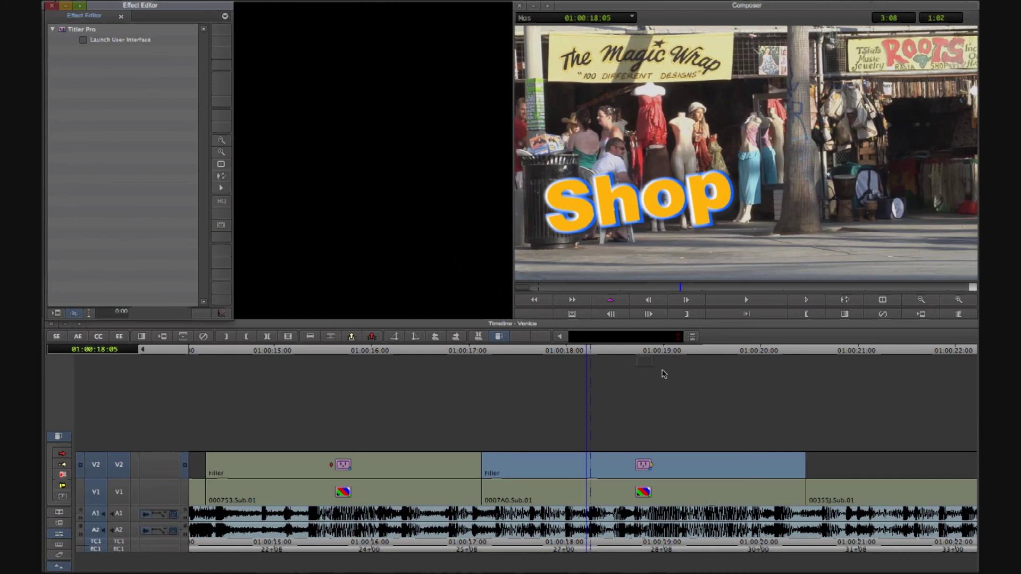
Add a title copy on V2 over the skateboard clip and open it in Titler Pro
{"action": "left_click", "coordinate": [857, 466]}
{"action": "left_click", "coordinate": [859, 468]}
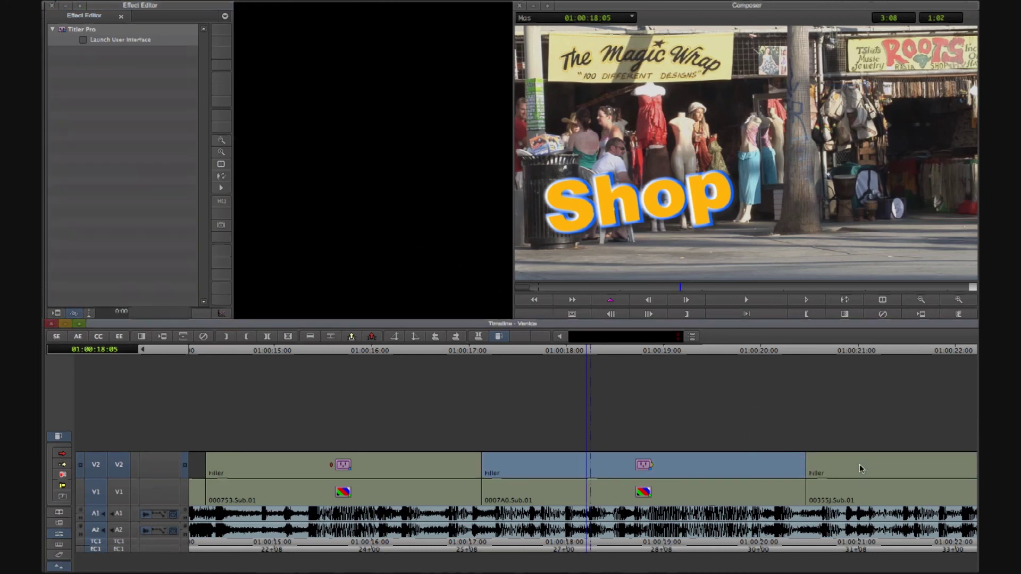
{"action": "scroll", "coordinate": [550, 536], "scroll_direction": "right", "scroll_amount": 10}
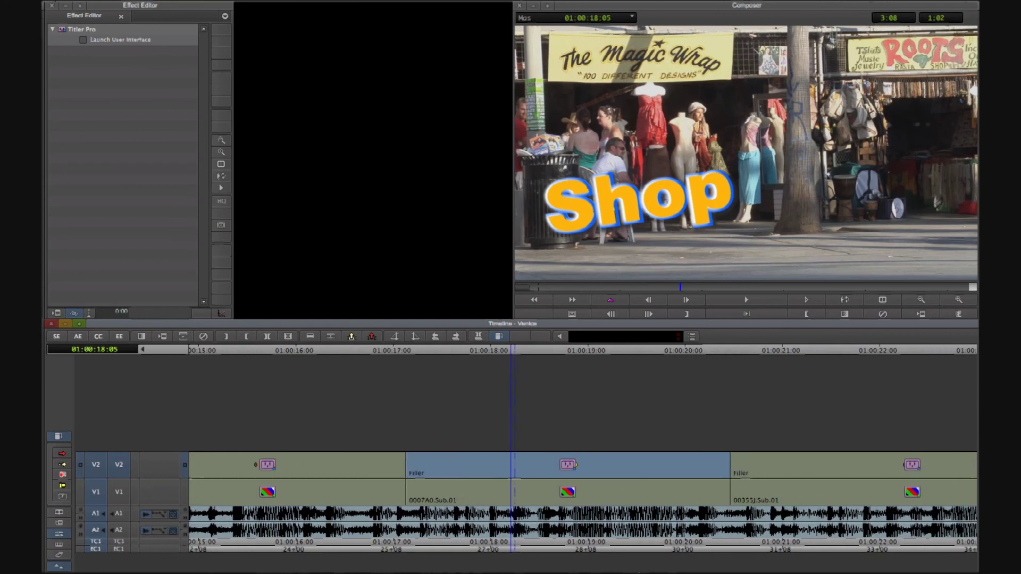
{"action": "left_click", "coordinate": [499, 465]}
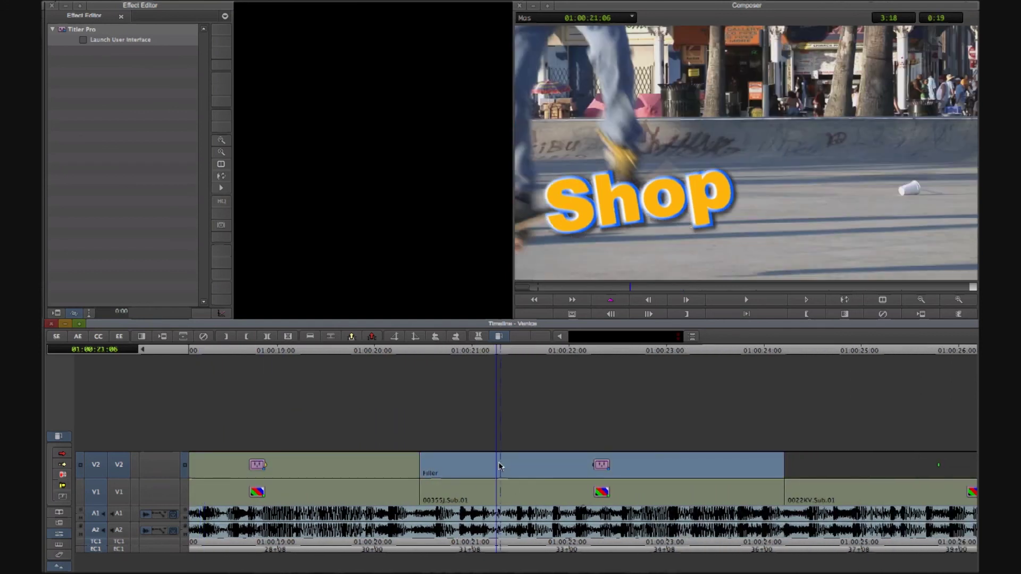
{"action": "left_click", "coordinate": [106, 45]}
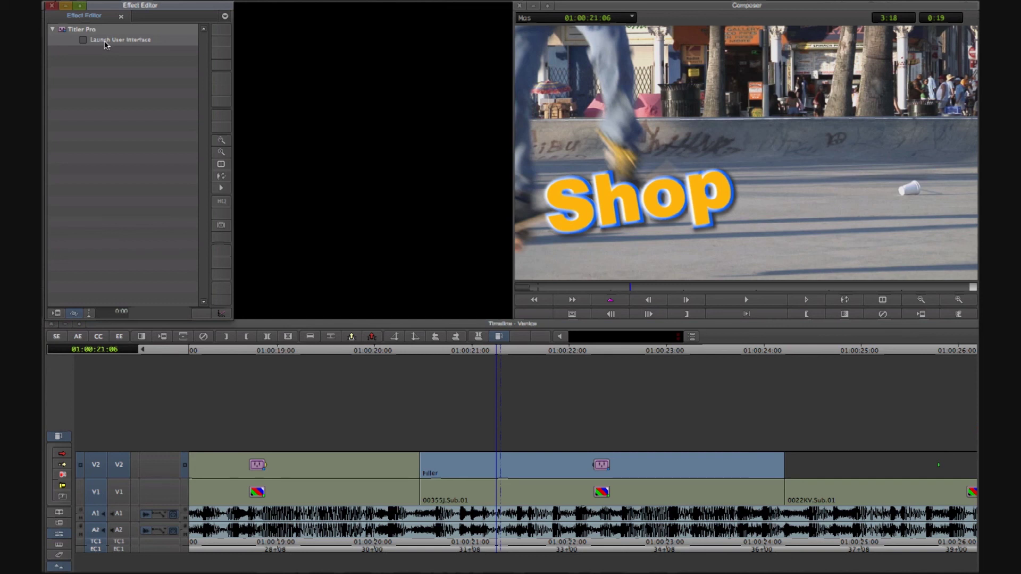
{"action": "left_click", "coordinate": [107, 45]}
Change the text from Shop to Skate and move it to the upper right
{"action": "left_click", "coordinate": [562, 324]}
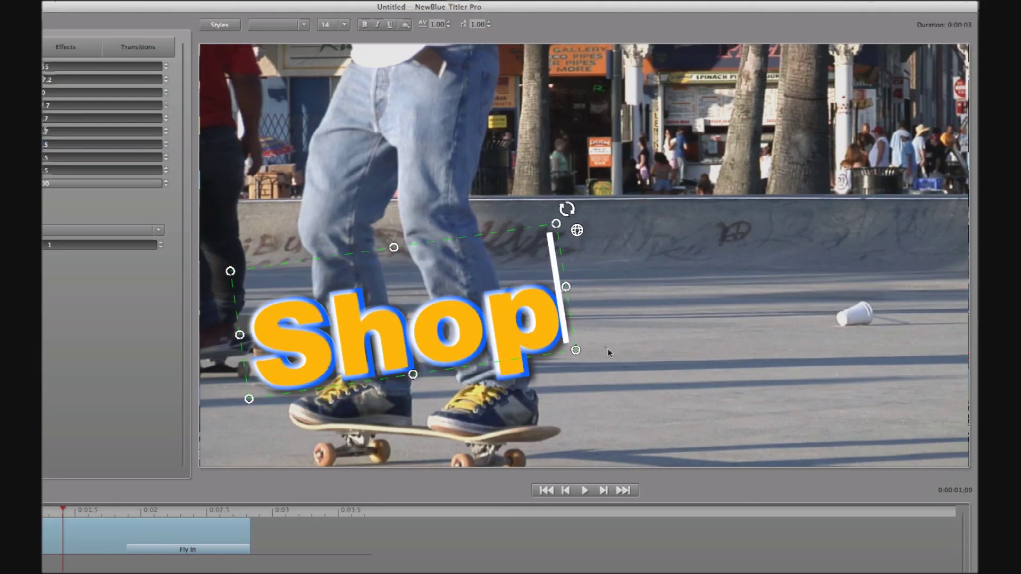
{"action": "key", "text": "BackSpace"}
{"action": "key", "text": "BackSpace"}
{"action": "key", "text": "BackSpace"}
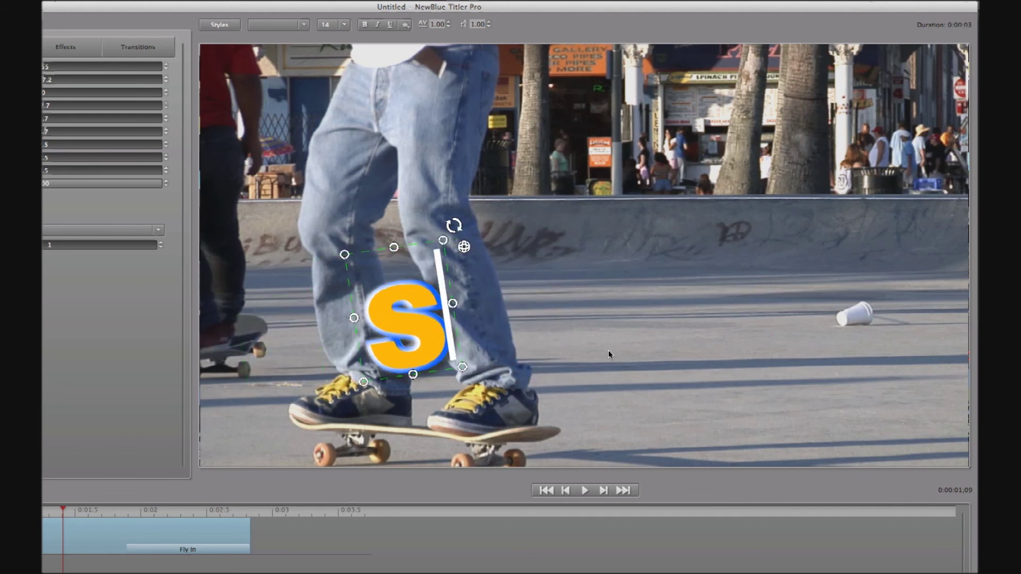
{"action": "type", "text": "kate"}
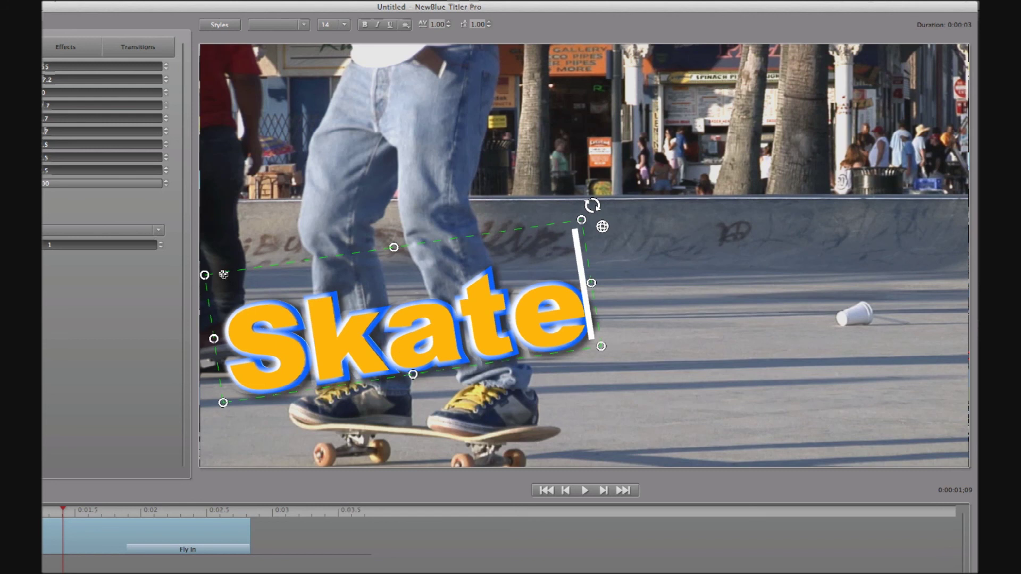
{"action": "left_click_drag", "start_coordinate": [224, 276], "coordinate": [557, 101]}
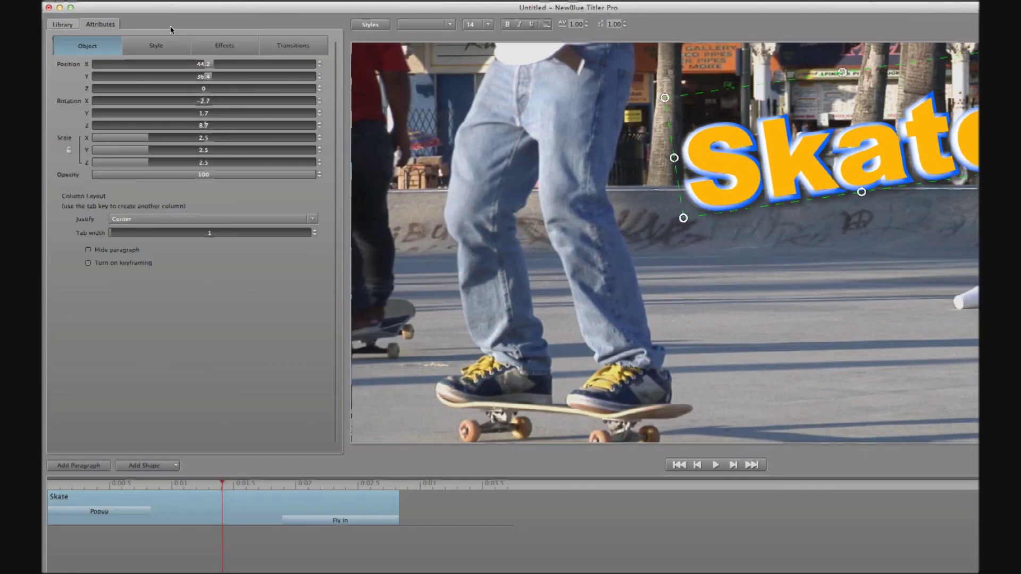
Apply the teal Tool style with orange outline to Skate
{"action": "left_click", "coordinate": [62, 25]}
{"action": "left_click", "coordinate": [69, 52]}
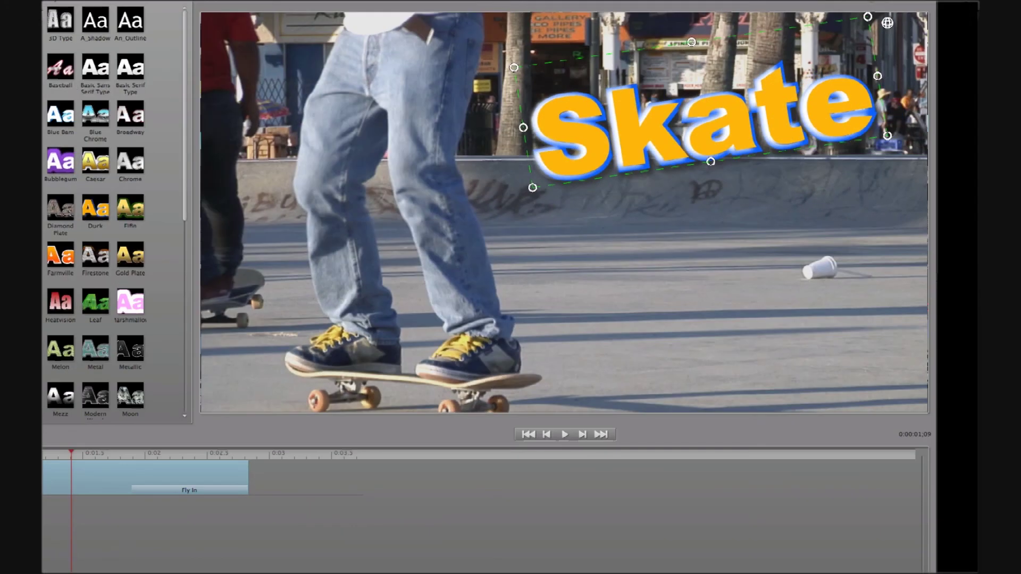
{"action": "left_click_drag", "start_coordinate": [184, 207], "coordinate": [186, 411]}
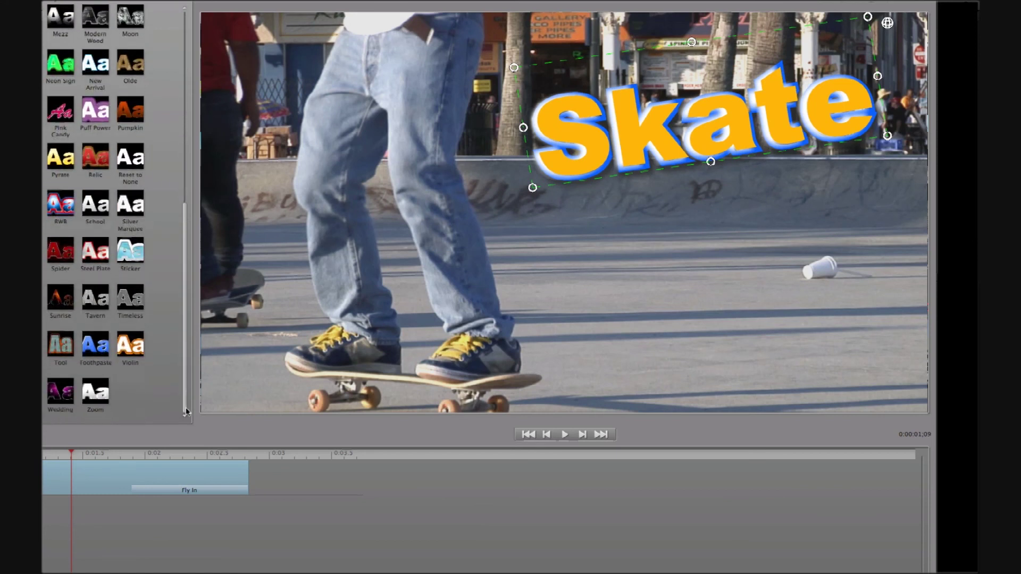
{"action": "left_click", "coordinate": [63, 348]}
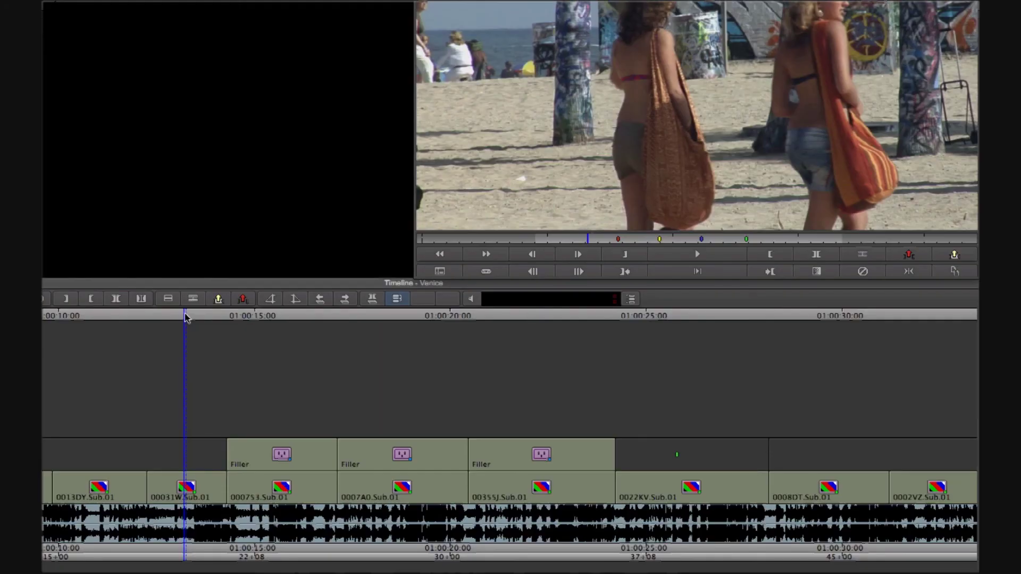
Mark in and out around the titled clips and render the 3 title effects with Render In/Out
{"action": "key", "text": "o"}
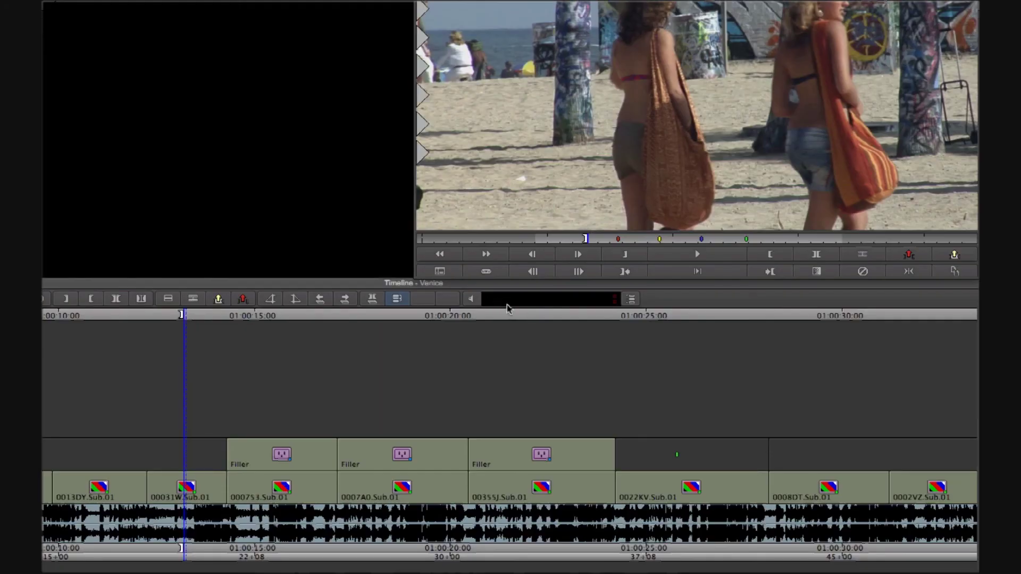
{"action": "left_click", "coordinate": [644, 319]}
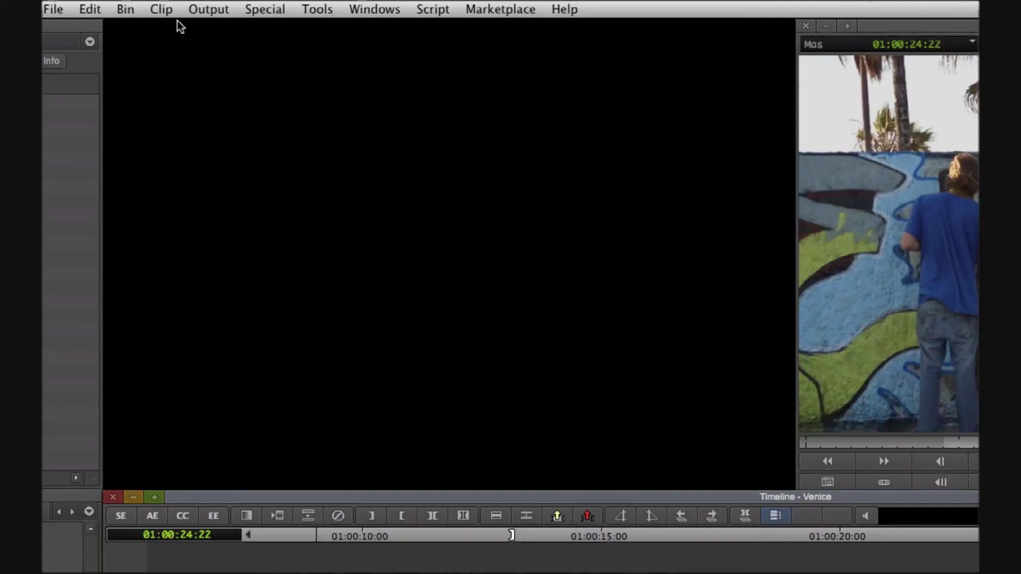
{"action": "left_click", "coordinate": [162, 9]}
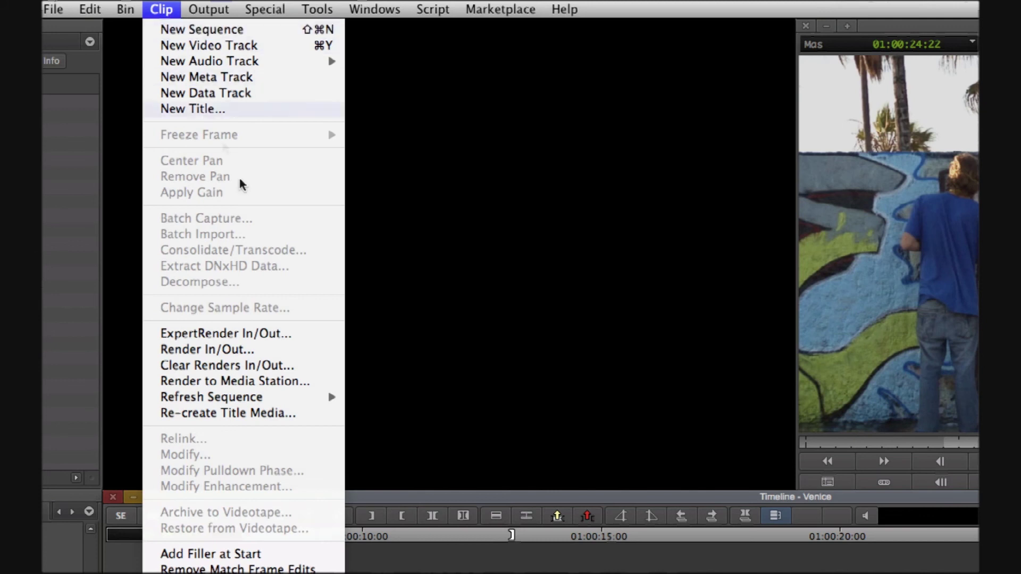
{"action": "left_click", "coordinate": [315, 353]}
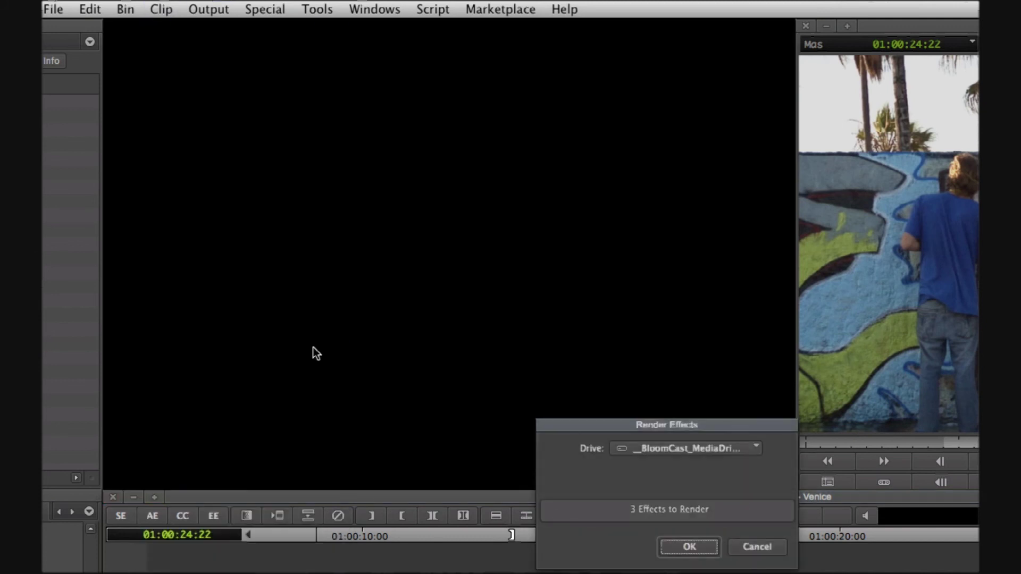
{"action": "left_click", "coordinate": [713, 551]}
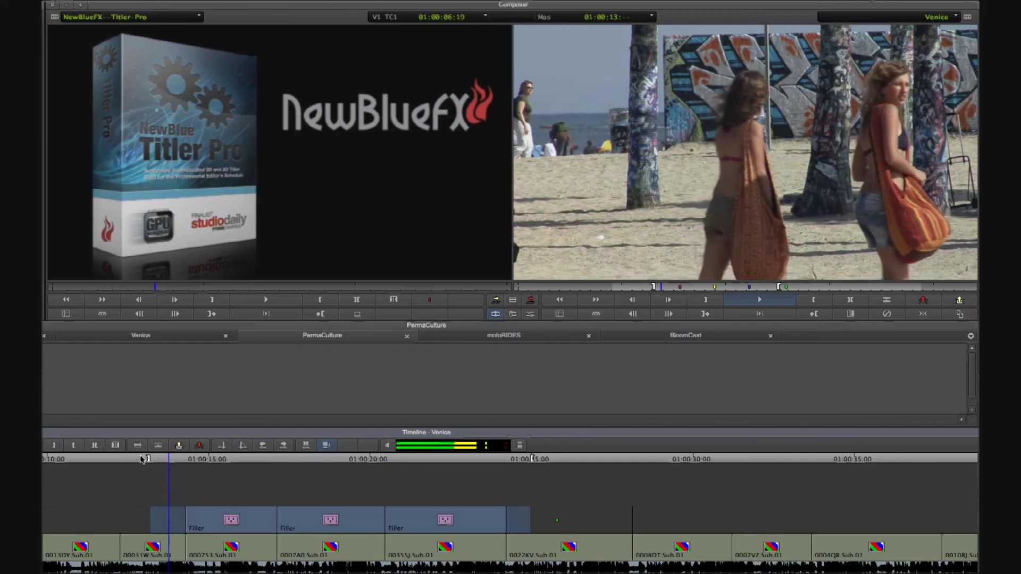